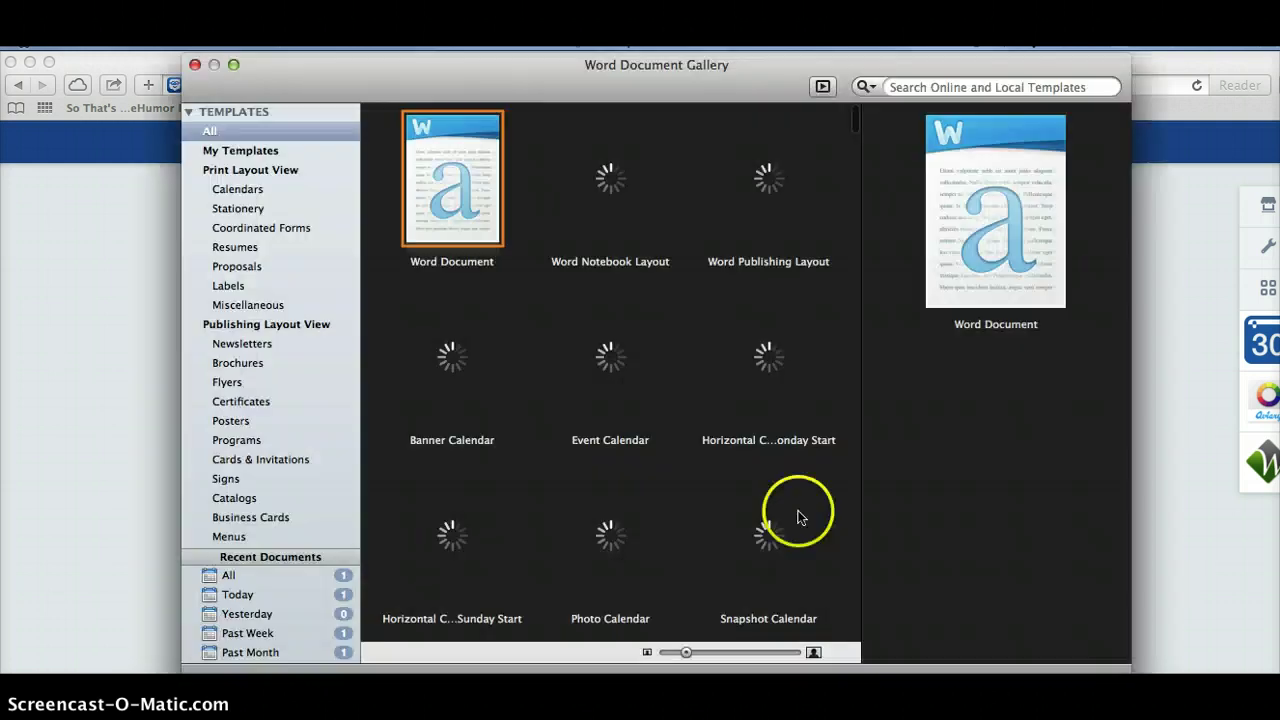
# - Create a blank Word document and set its page orientation to landscape
pyautogui.doubleClick(455, 157)
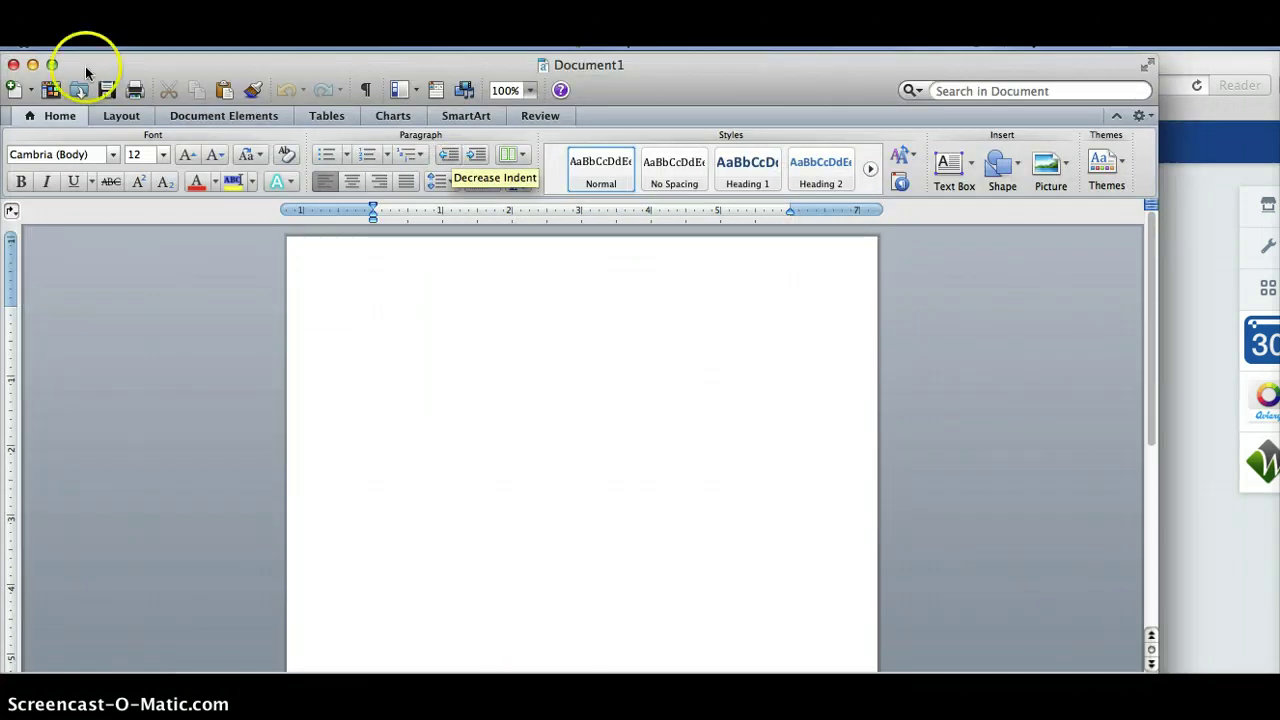
pyautogui.click(124, 117)
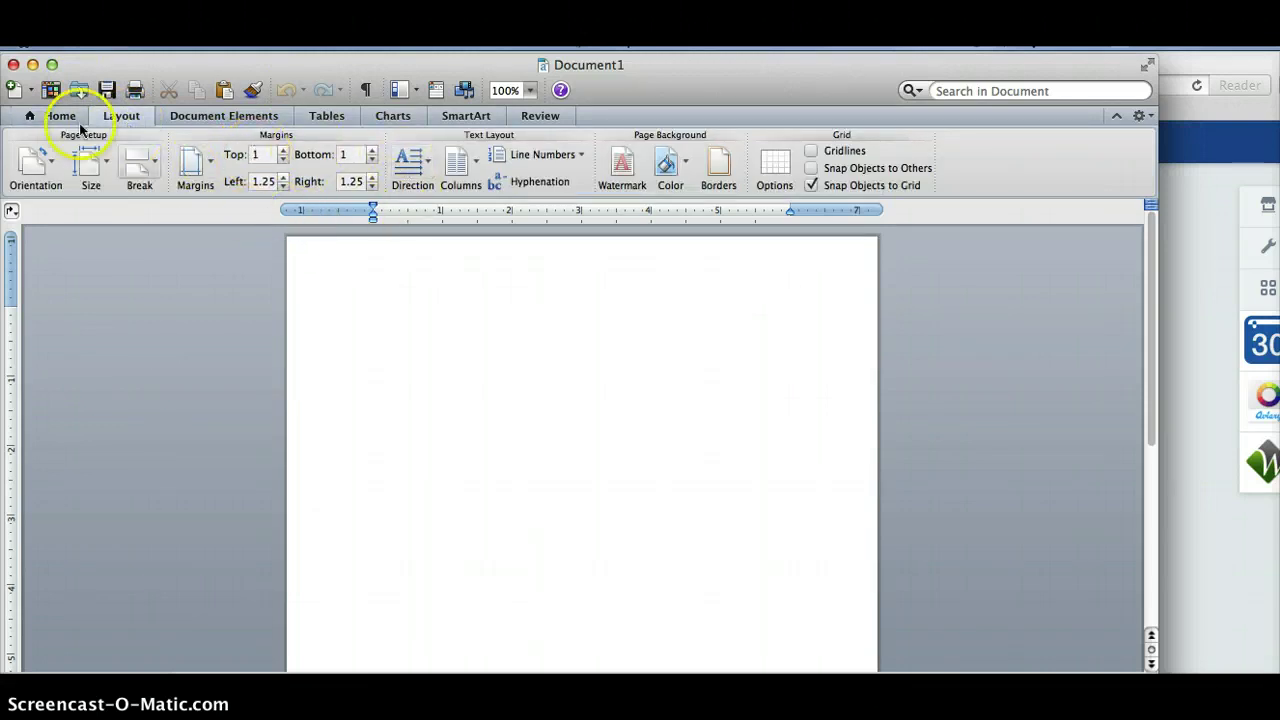
pyautogui.click(52, 158)
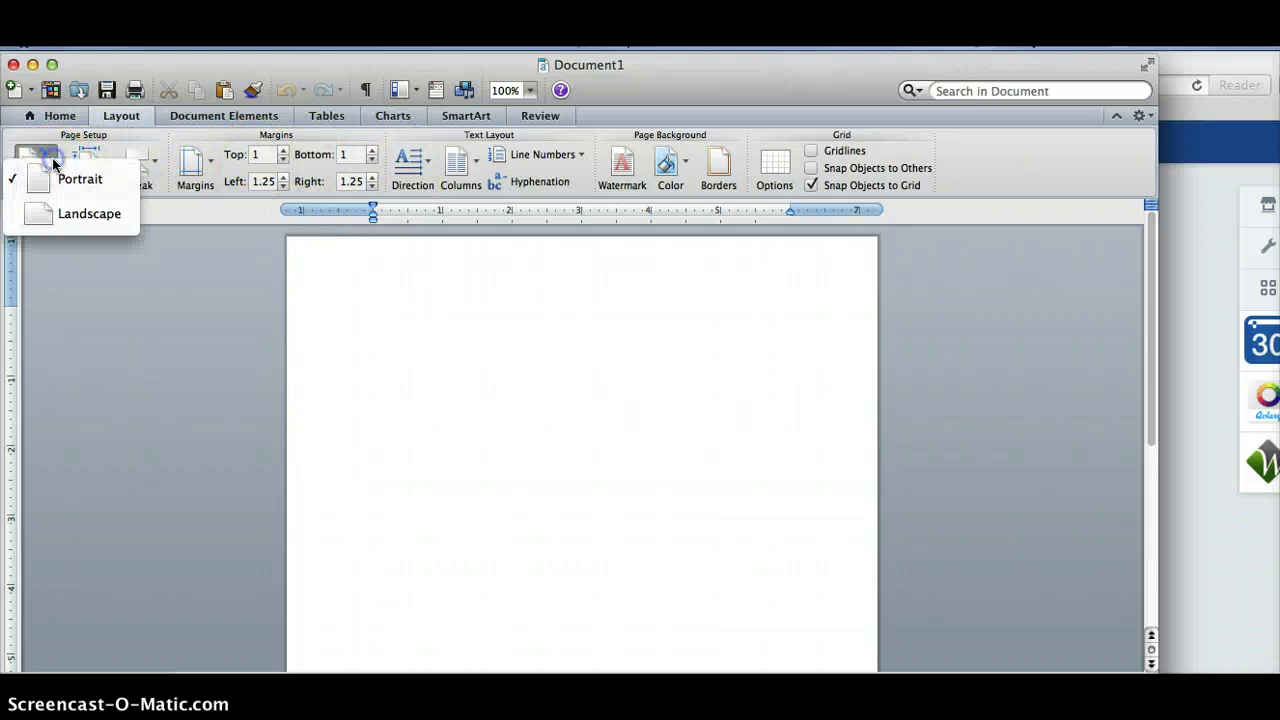
pyautogui.click(52, 219)
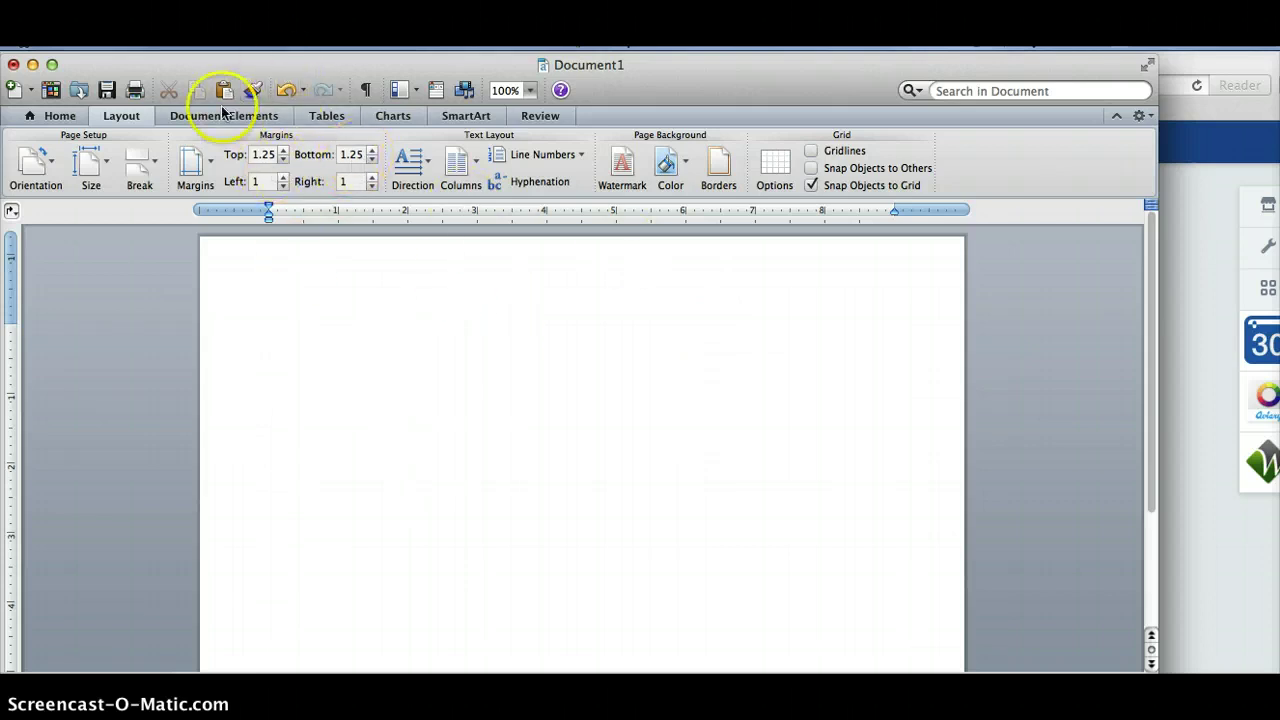
# - Insert a WordArt title reading "Drug Free Slogan"
pyautogui.click(245, 44)
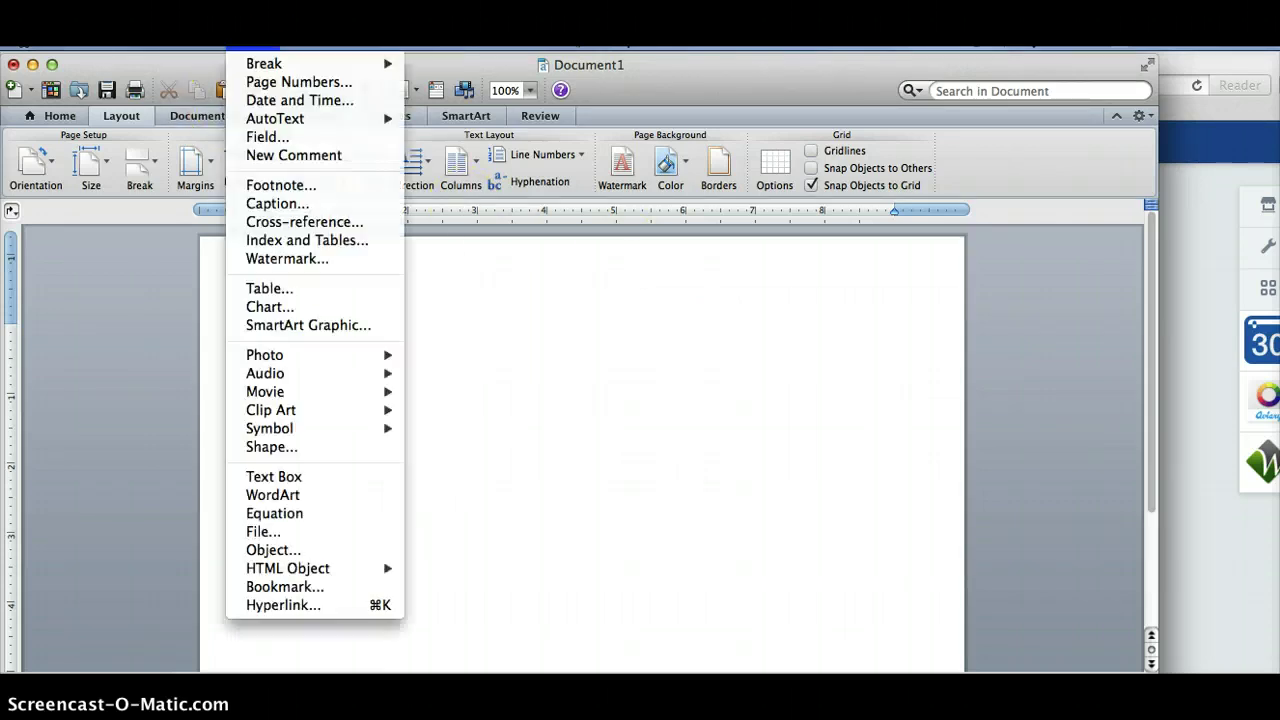
pyautogui.moveTo(285, 440)
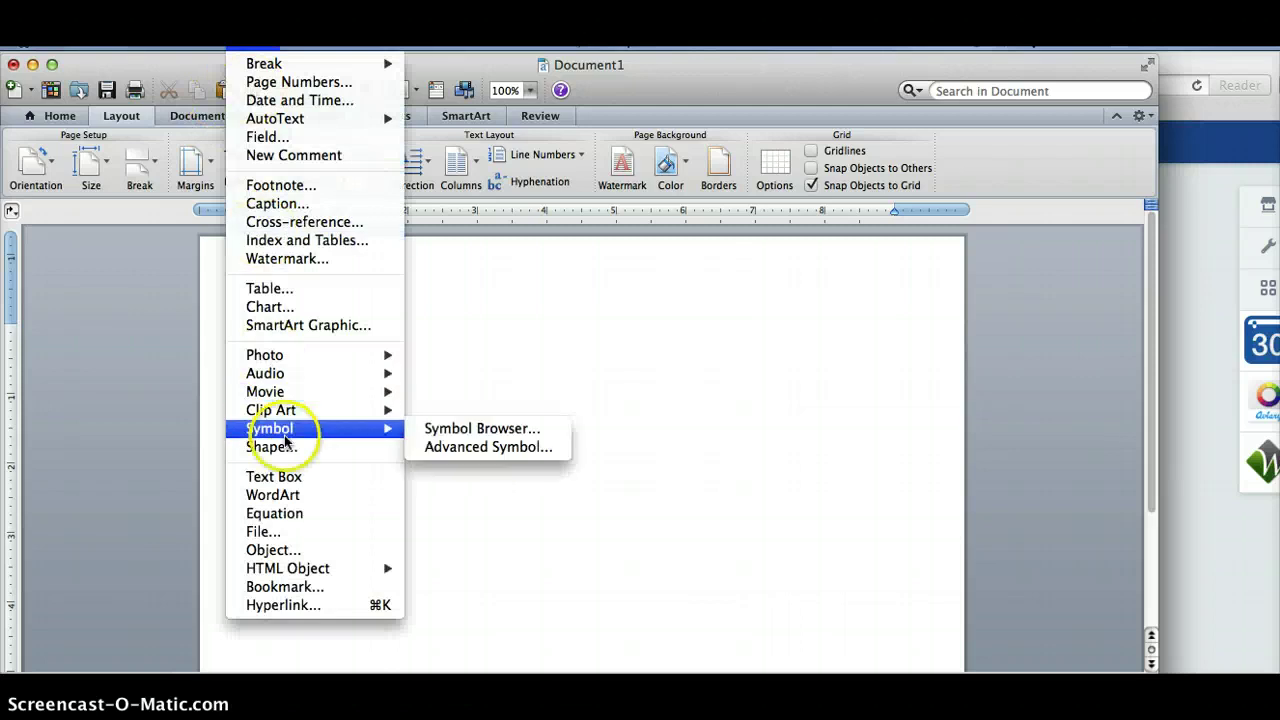
pyautogui.click(300, 495)
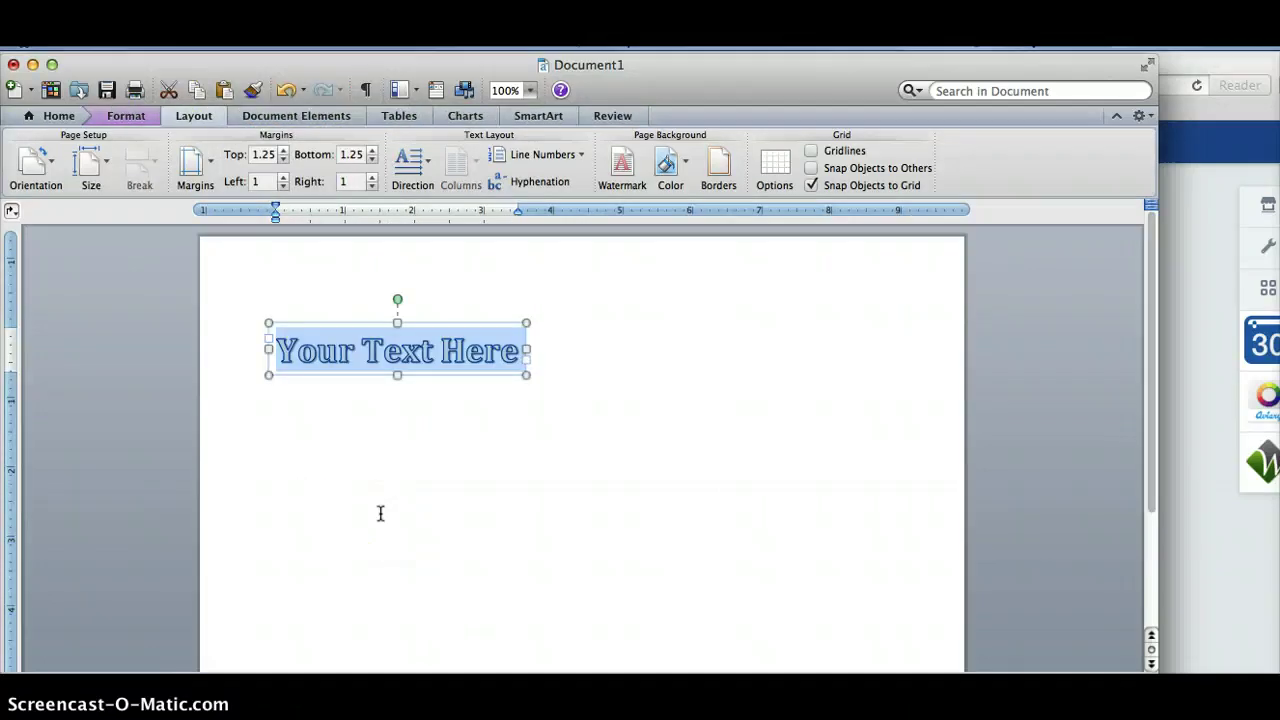
pyautogui.write('Drug F')
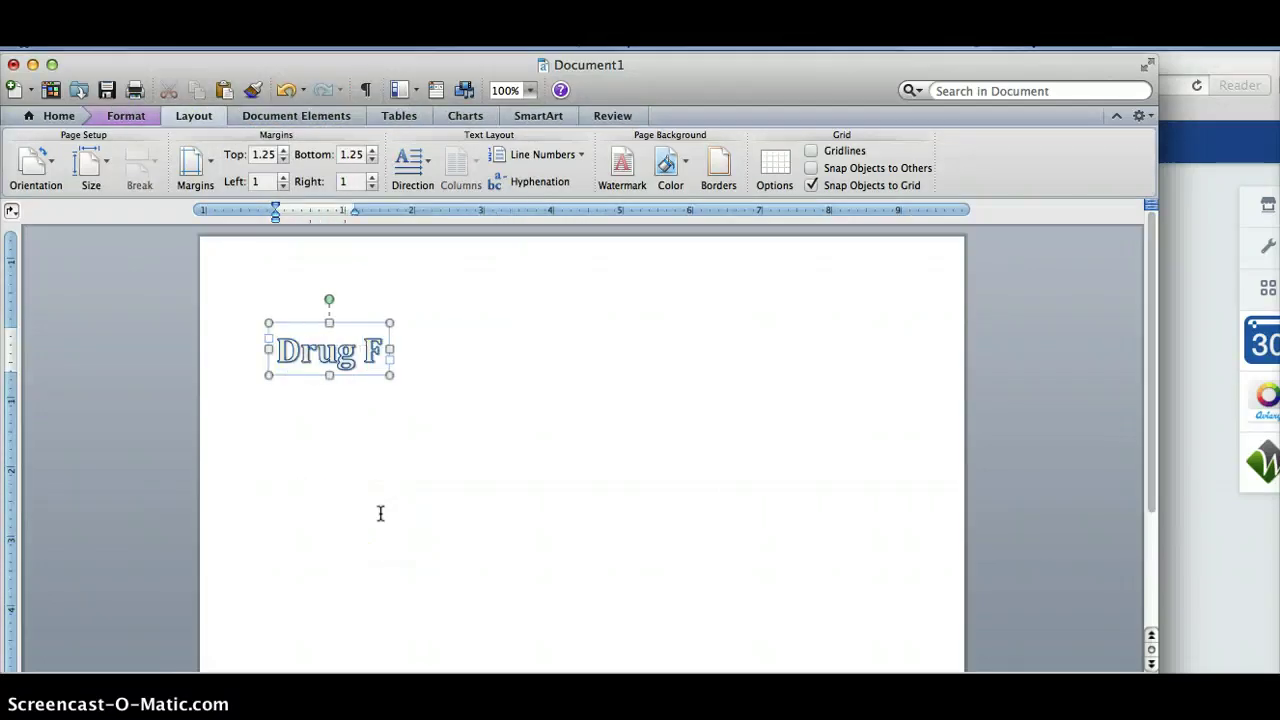
pyautogui.write('ree SLo')
pyautogui.press('BackSpace')
pyautogui.press('BackSpace')
pyautogui.write('l')
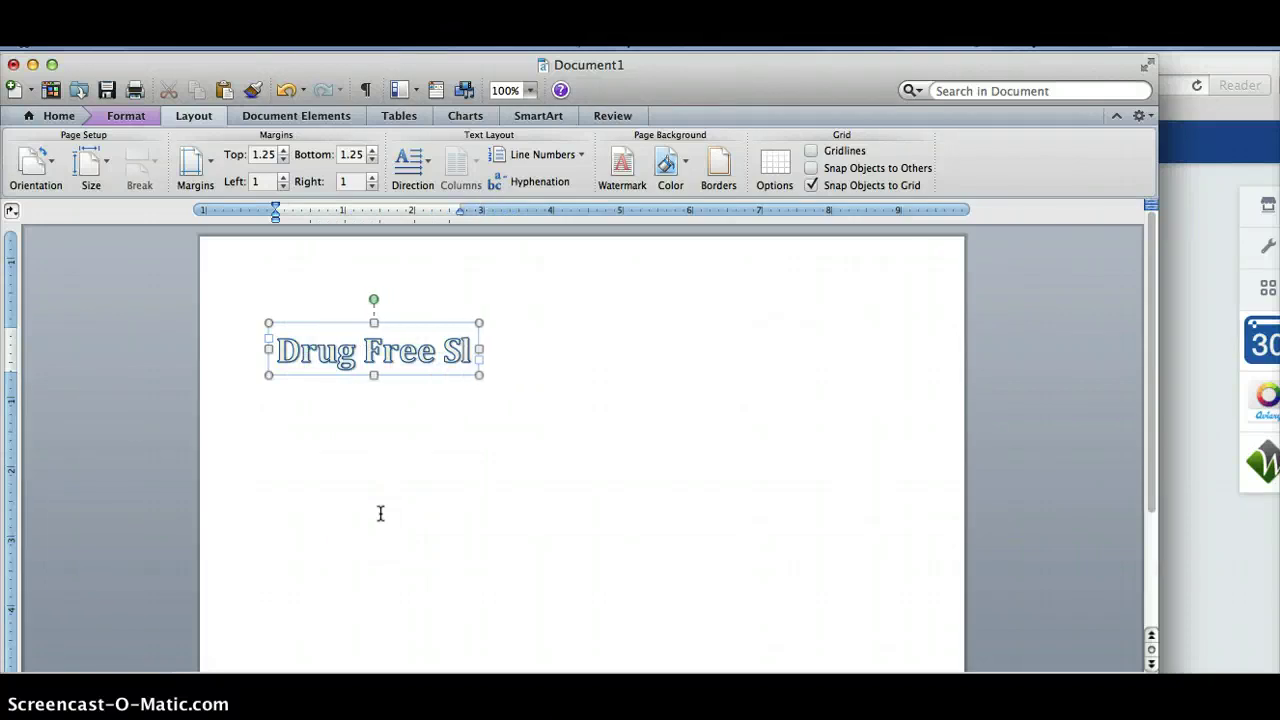
pyautogui.write('ogan')
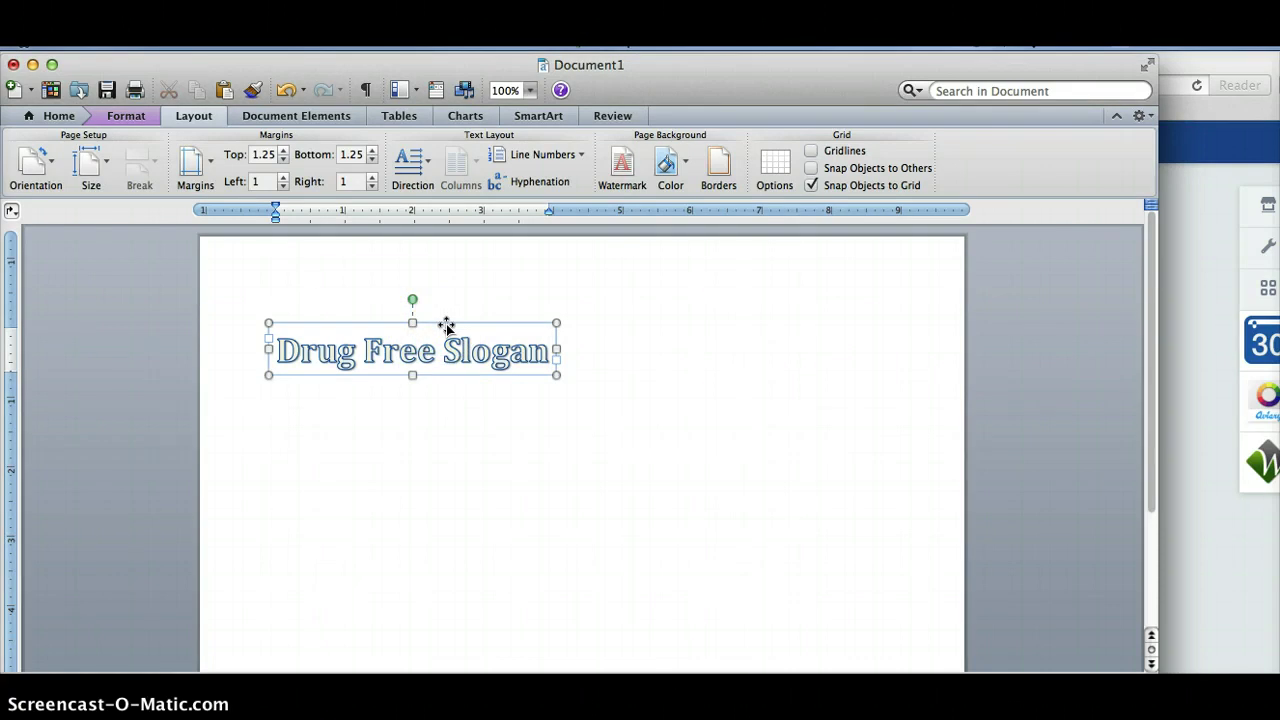
# - Fill the "Drug Free Slogan" WordArt text with a dark purple-blue theme color
pyautogui.click(213, 118)
pyautogui.click(278, 284)
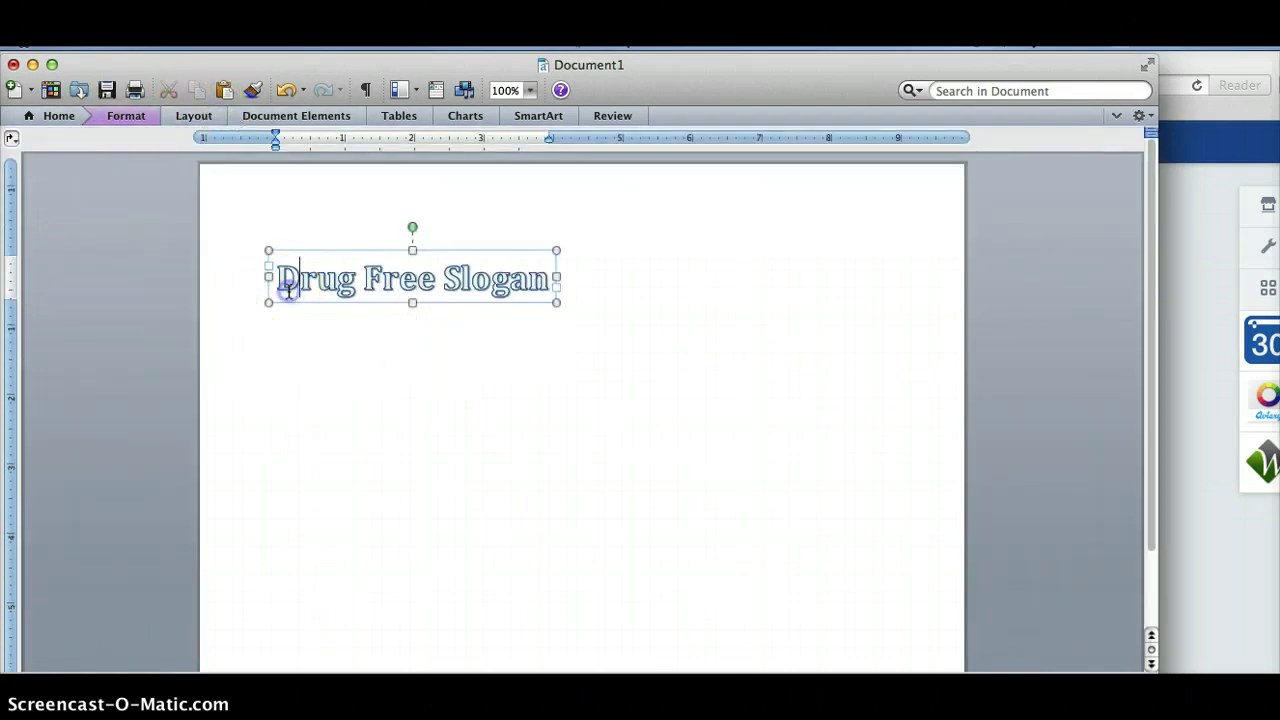
pyautogui.click(345, 258)
pyautogui.click(349, 251)
pyautogui.click(192, 91)
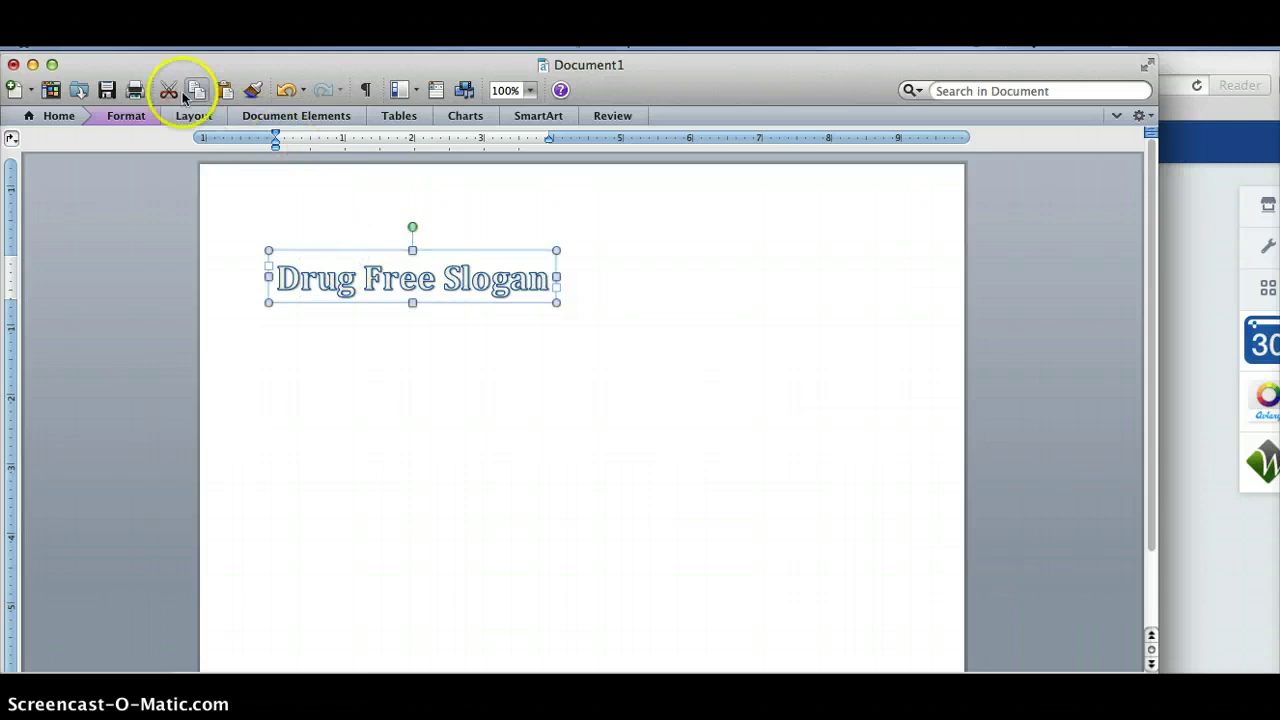
pyautogui.click(192, 116)
pyautogui.click(130, 117)
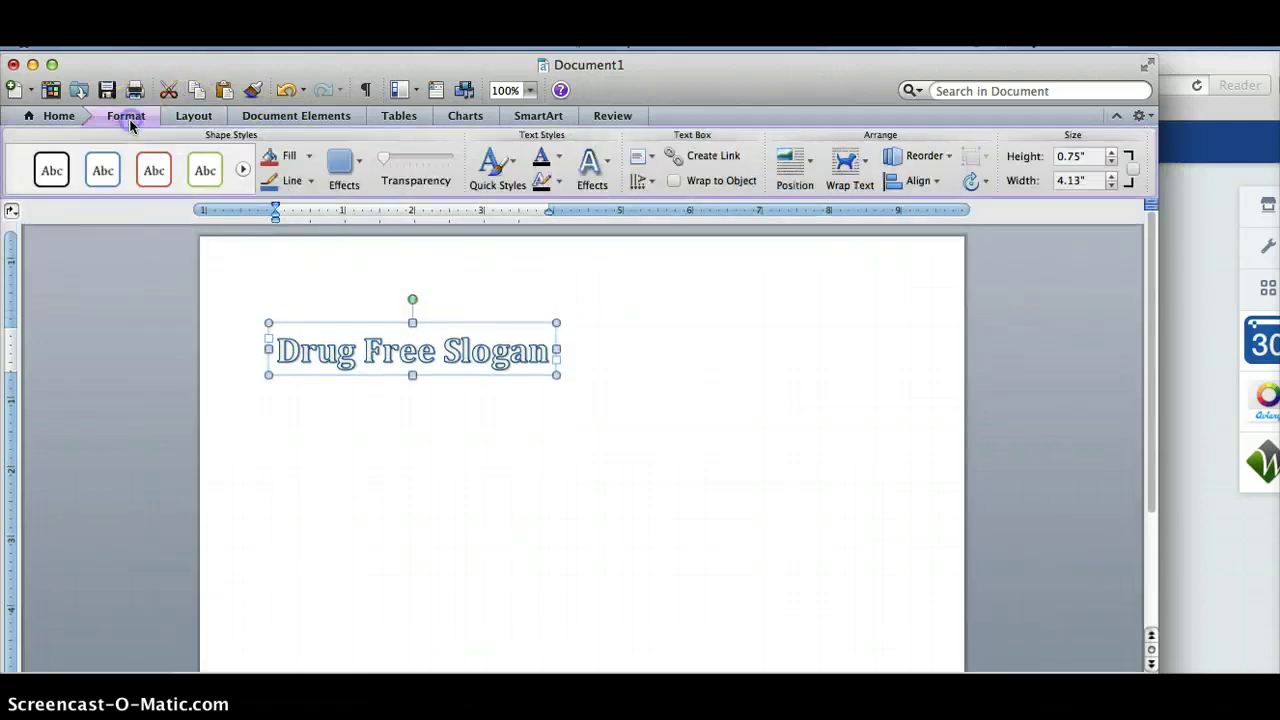
pyautogui.click(607, 164)
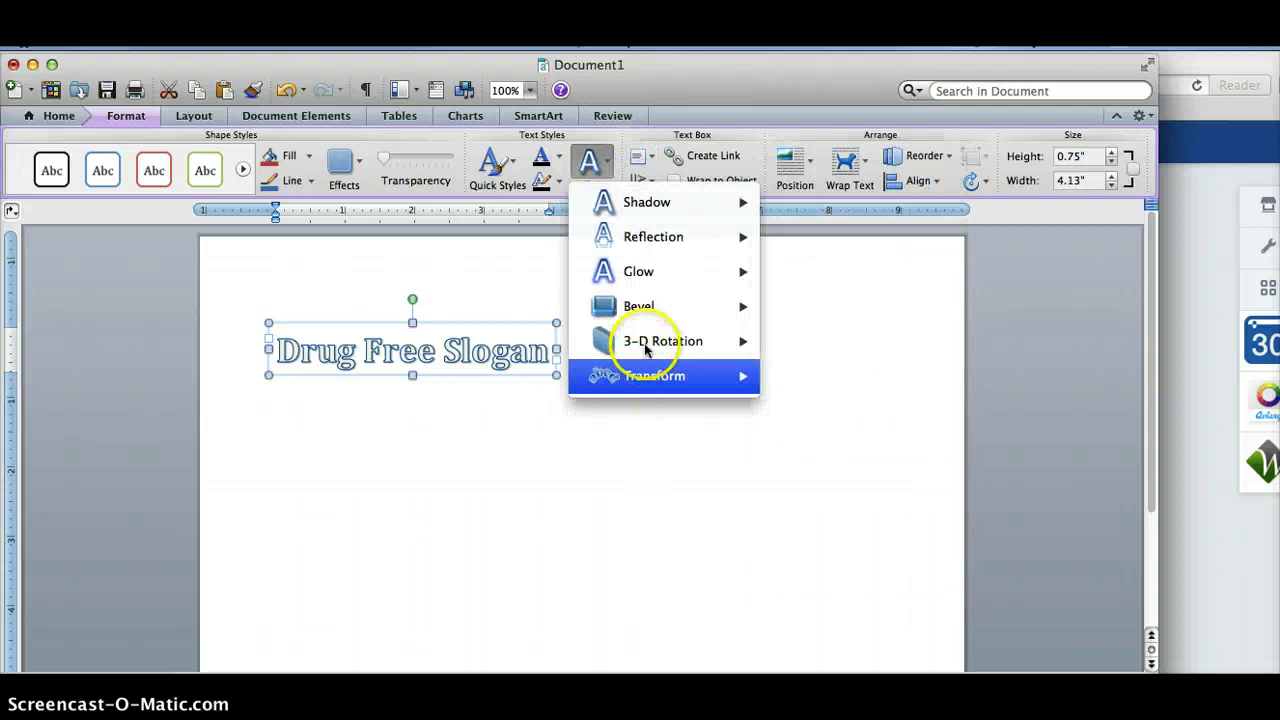
pyautogui.moveTo(642, 341)
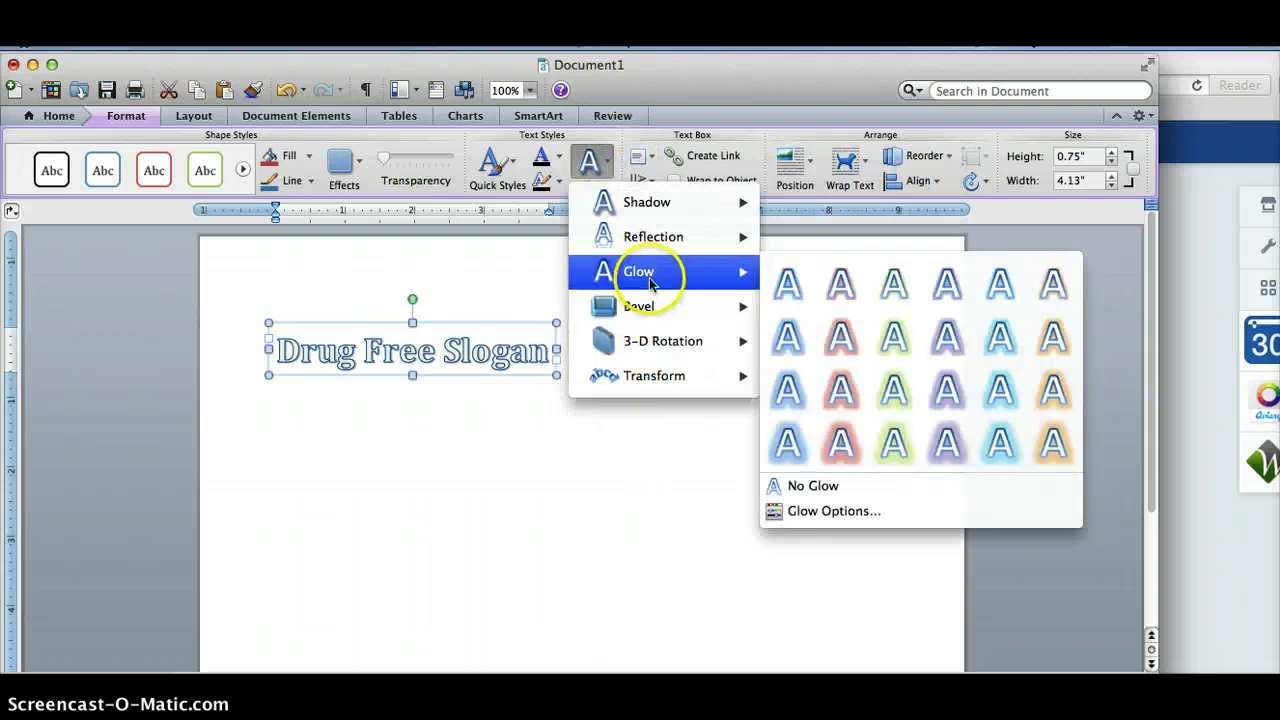
pyautogui.click(515, 165)
pyautogui.click(517, 165)
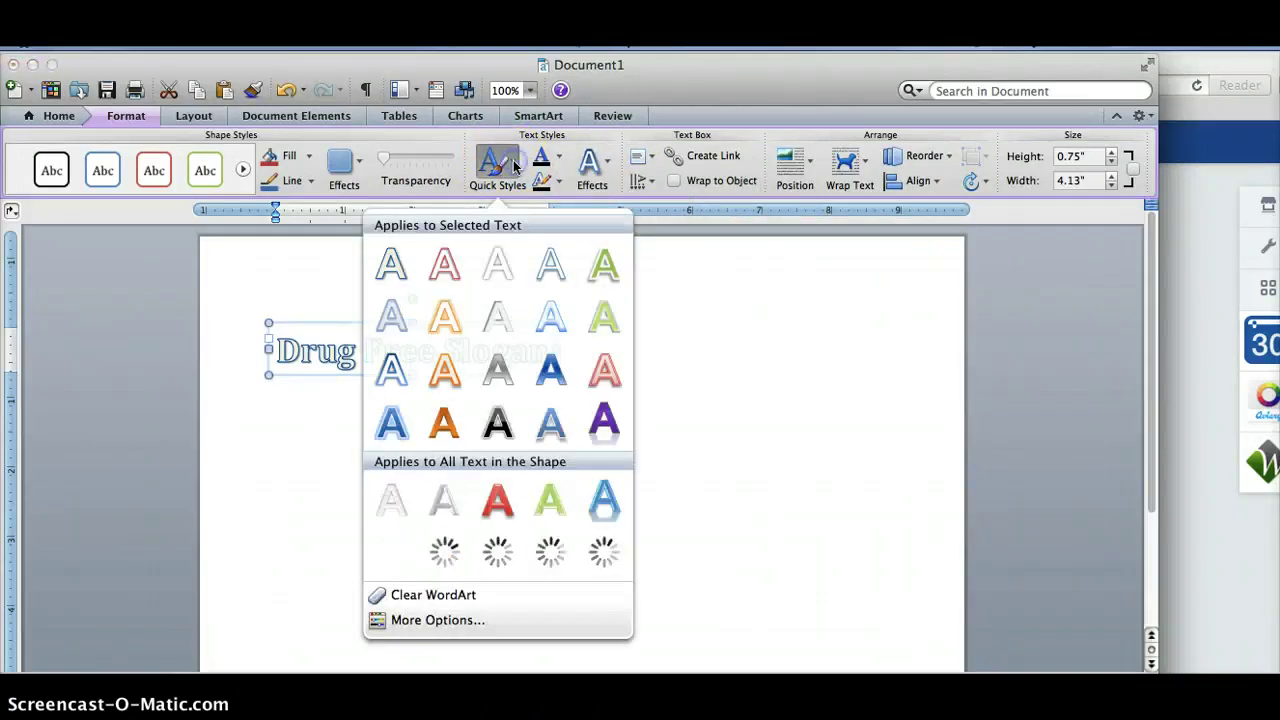
pyautogui.click(558, 163)
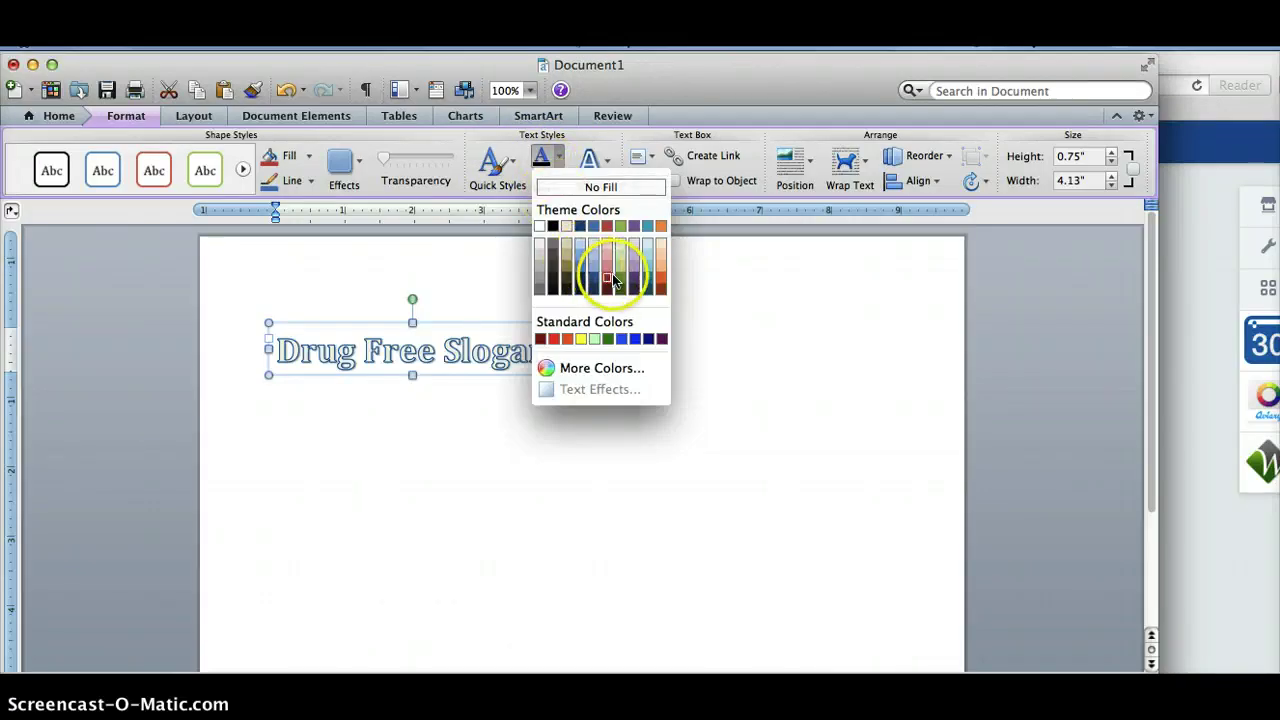
pyautogui.click(646, 281)
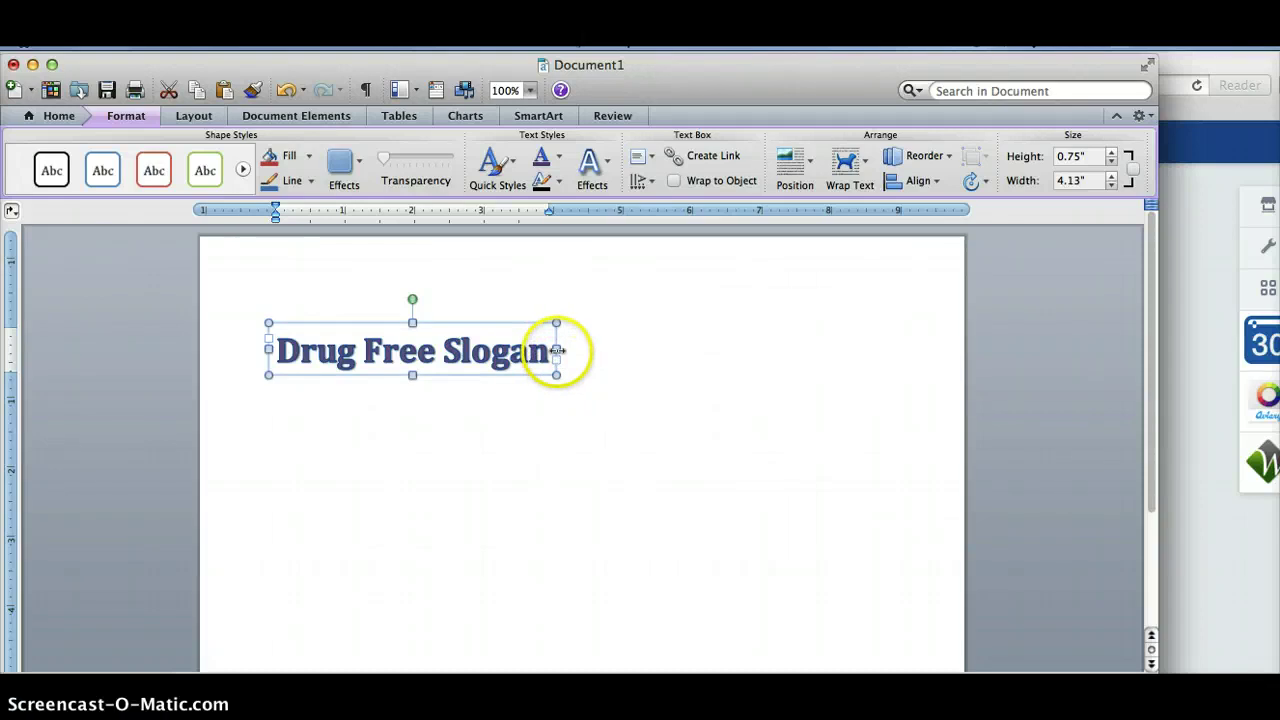
# - Widen the WordArt title box to about 7.75 inches and move it up near the top center of the page
pyautogui.moveTo(557, 349); pyautogui.dragTo(808, 350)
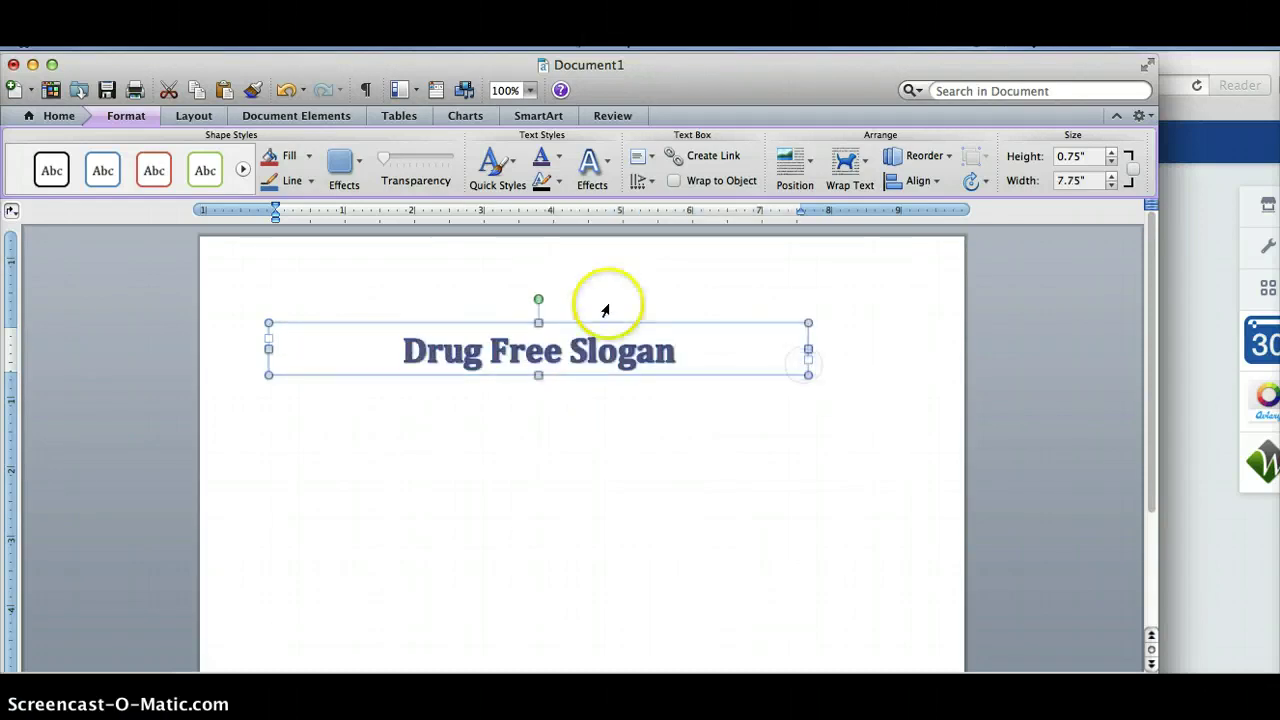
pyautogui.moveTo(597, 321); pyautogui.dragTo(679, 271)
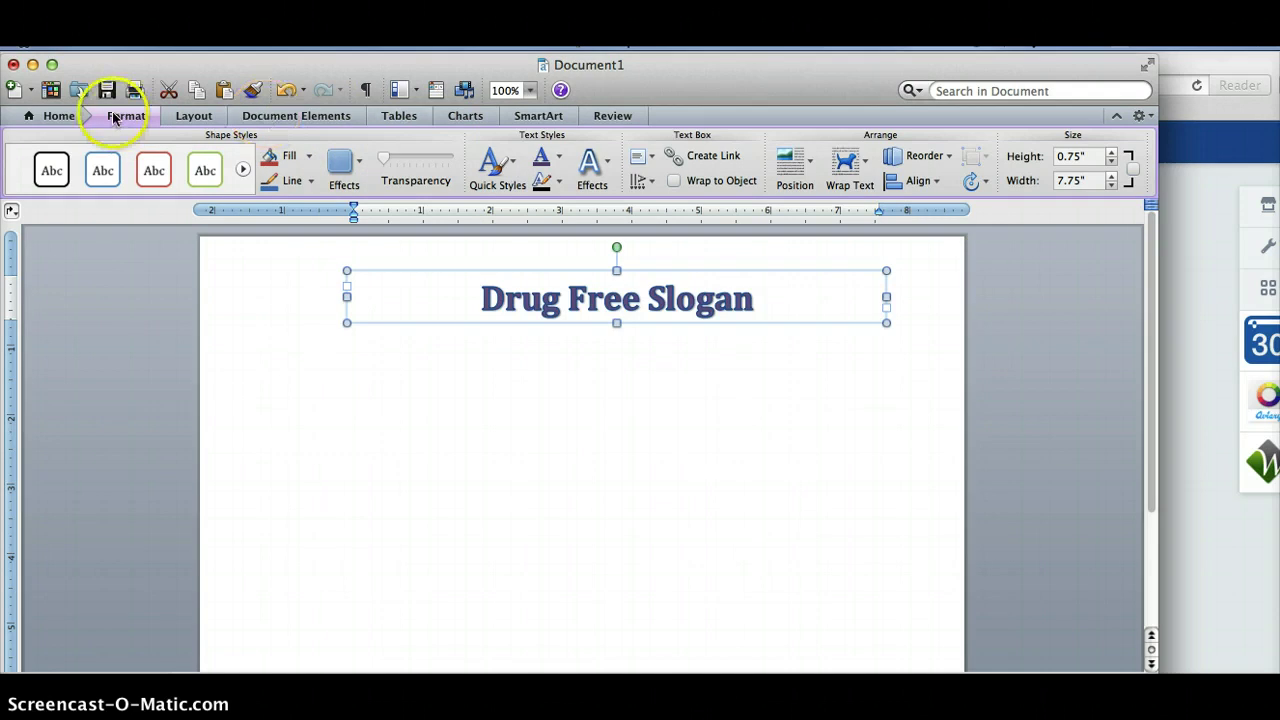
# - Draw a rectangle about 4.25 inches wide and 3.5 inches tall on the left half of the page, below the title
pyautogui.click(252, 44)
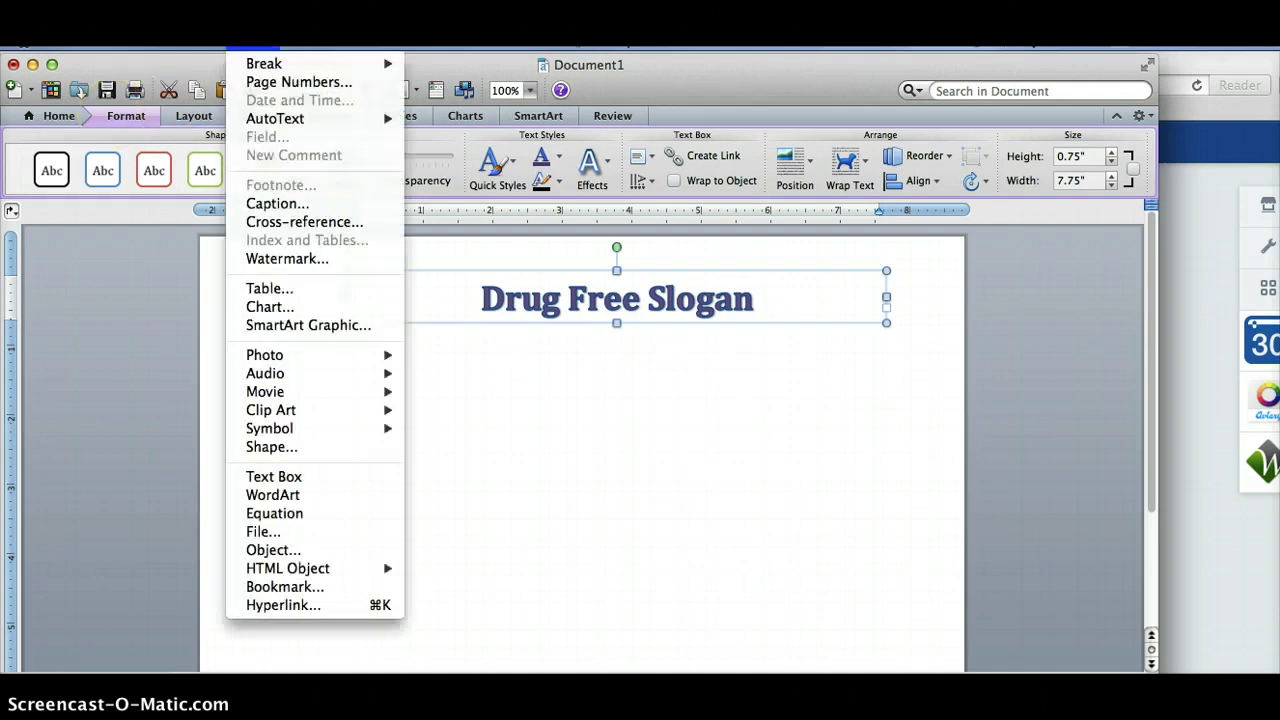
pyautogui.click(337, 449)
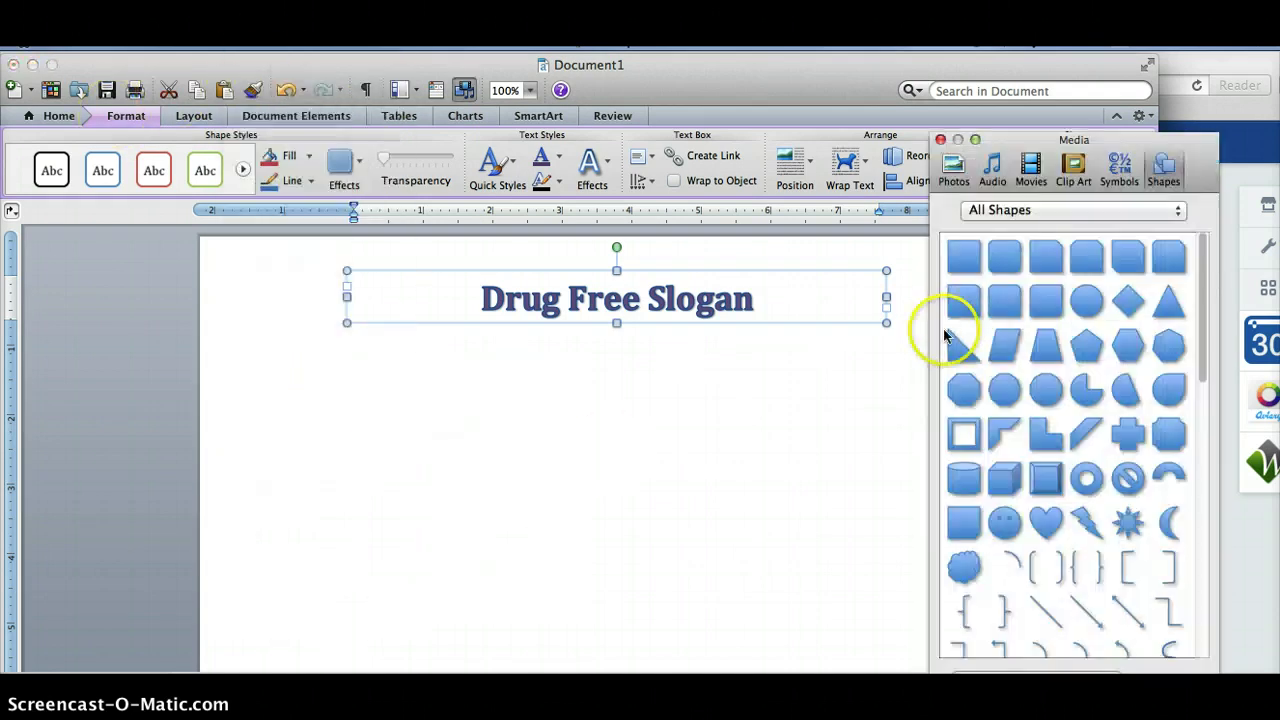
pyautogui.click(966, 257)
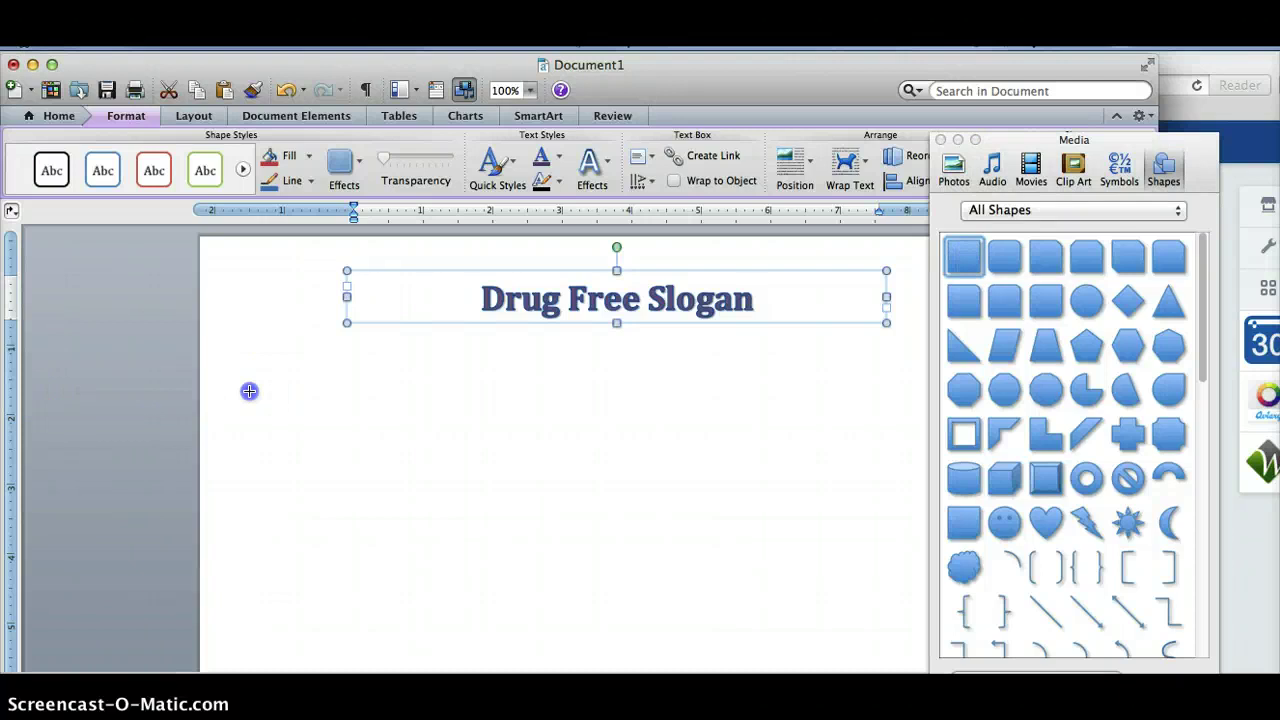
pyautogui.moveTo(251, 393); pyautogui.dragTo(552, 597)
pyautogui.moveTo(549, 622); pyautogui.dragTo(549, 636)
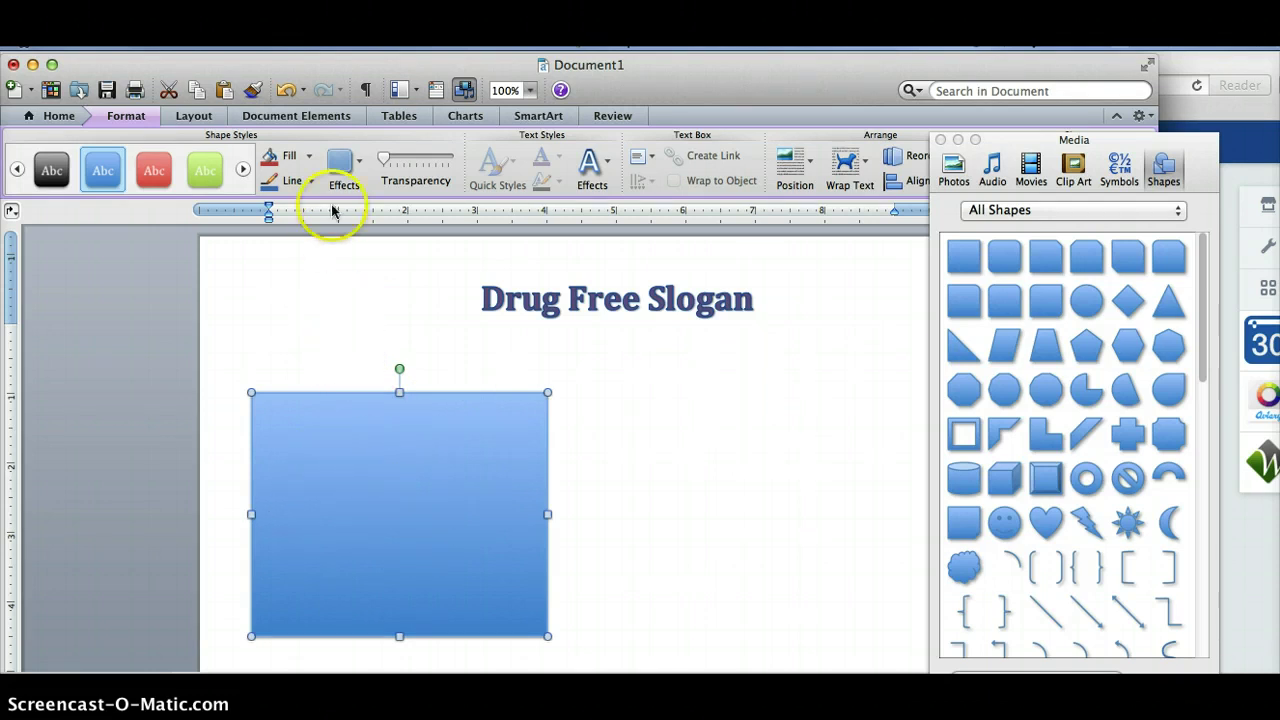
# - Remove the rectangle's fill so that only its outline is drawn
pyautogui.click(310, 157)
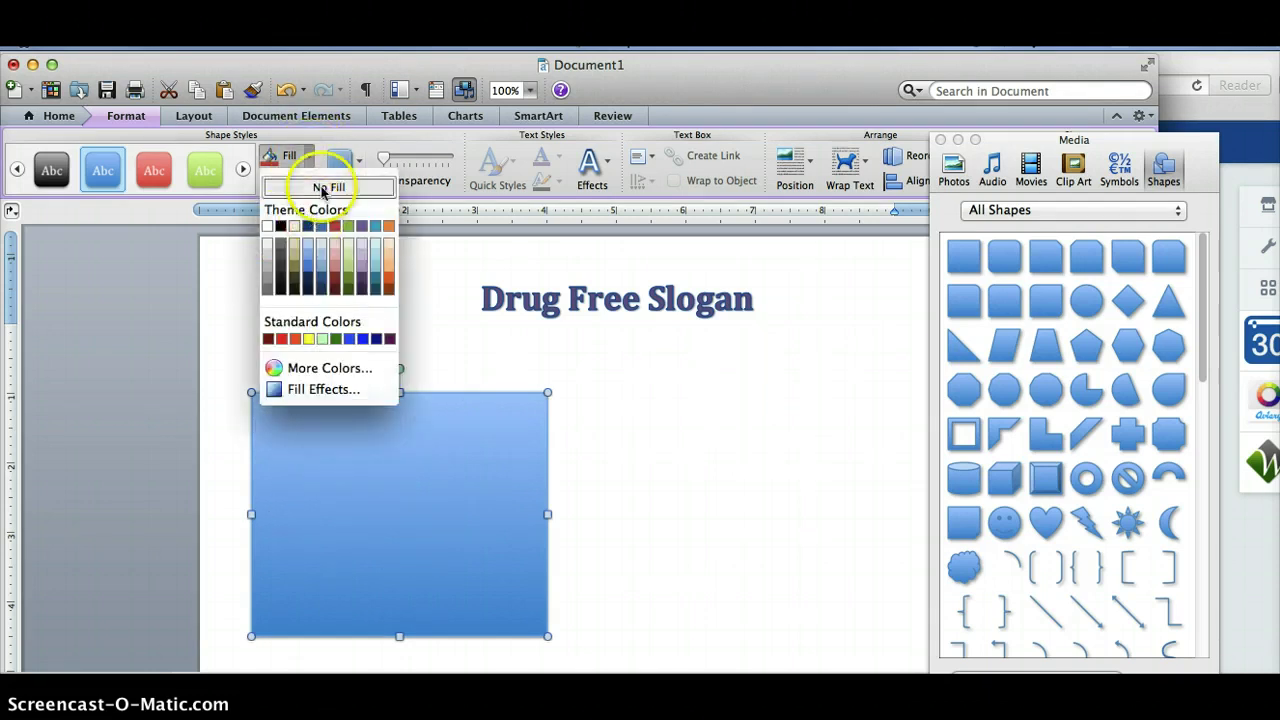
pyautogui.click(327, 186)
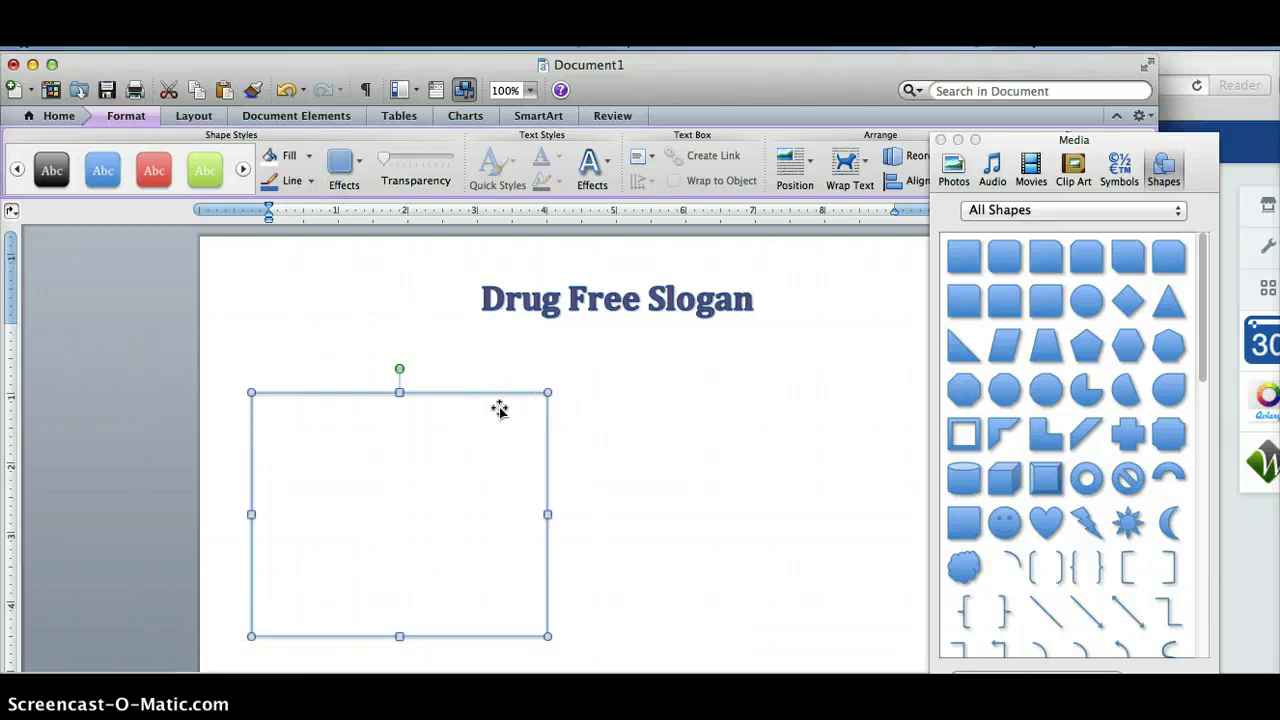
pyautogui.click(466, 420)
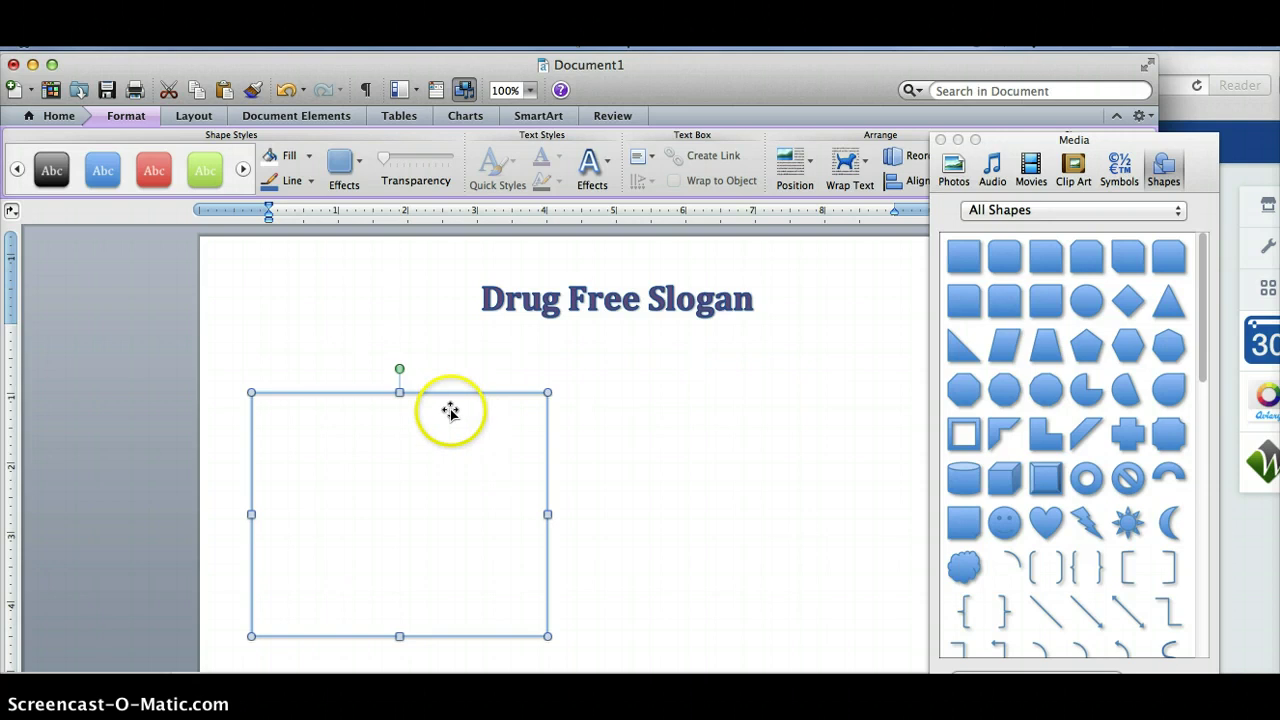
# - Insert the caption "Figure 1: Describe your photo" below the rectangle
pyautogui.rightClick(346, 393)
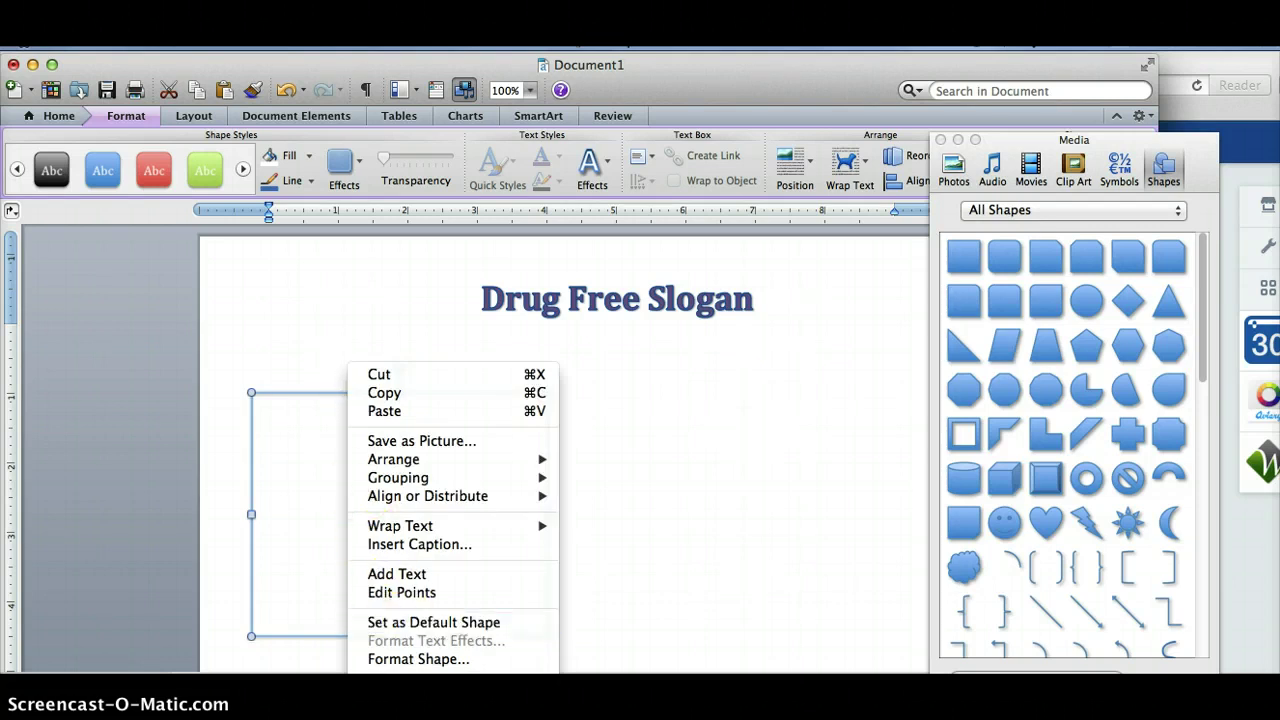
pyautogui.click(416, 668)
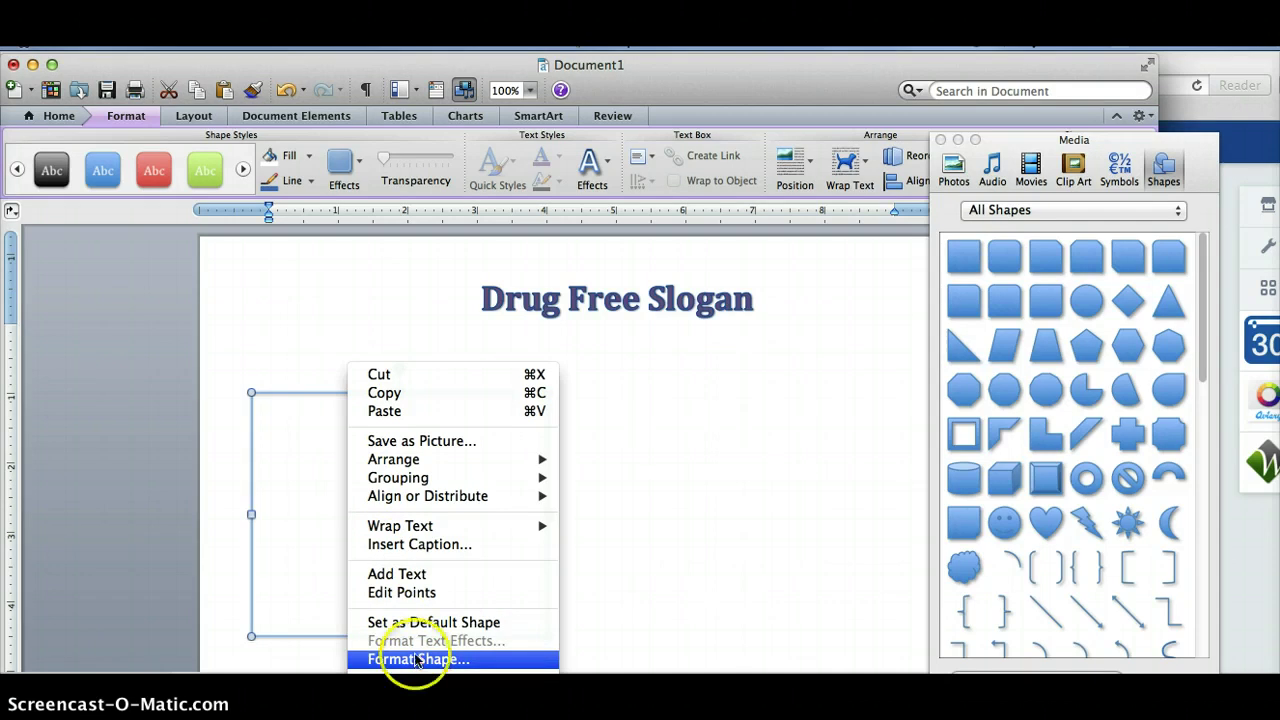
pyautogui.click(422, 547)
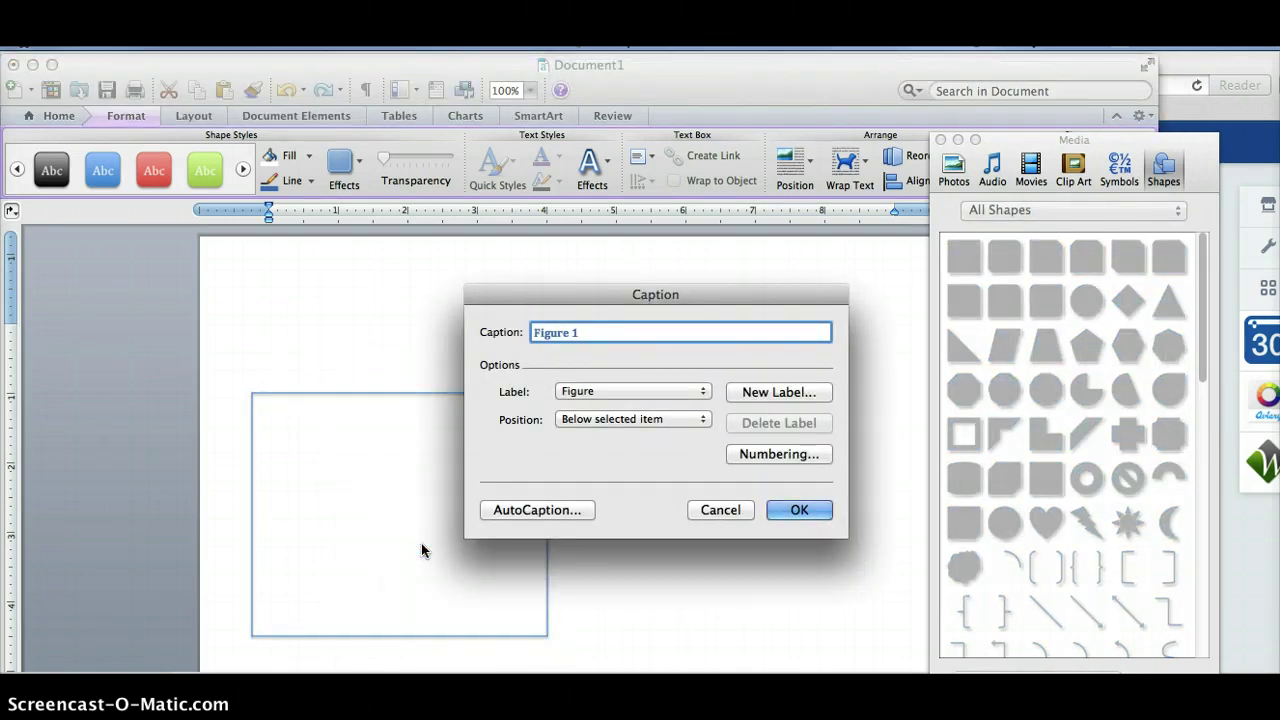
pyautogui.write(': Describe your photo')
pyautogui.click(611, 545)
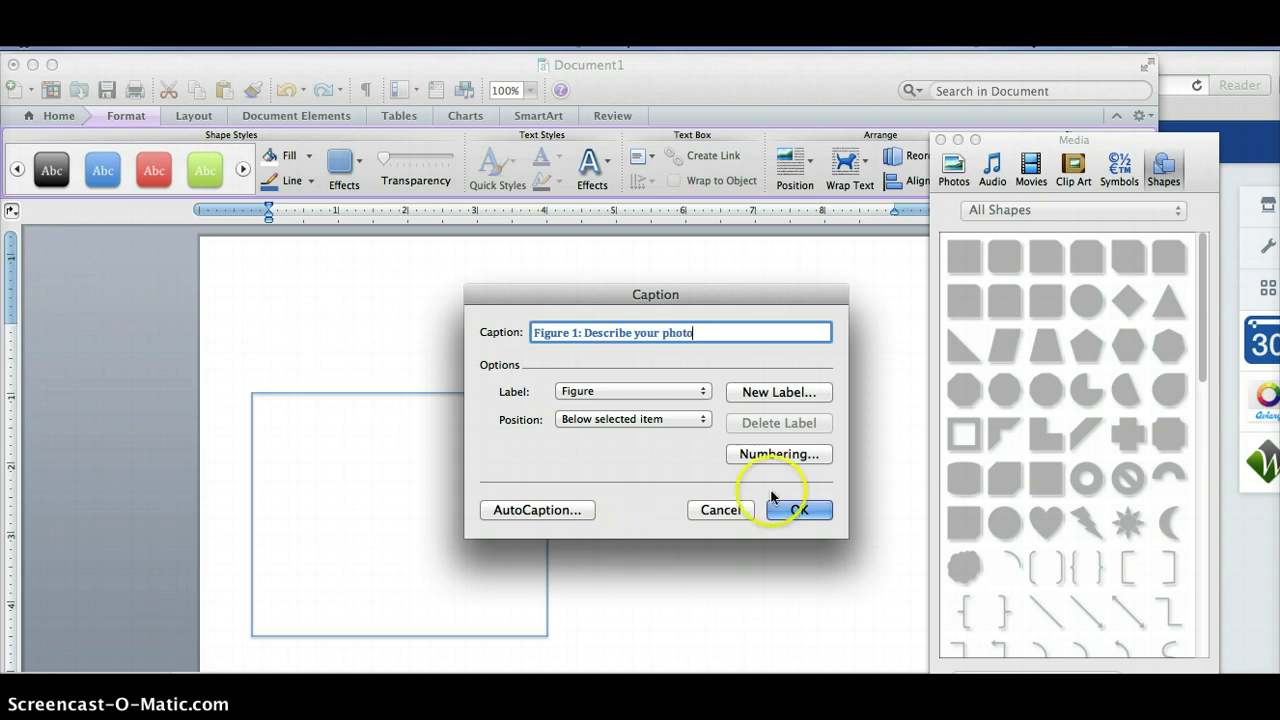
pyautogui.click(799, 510)
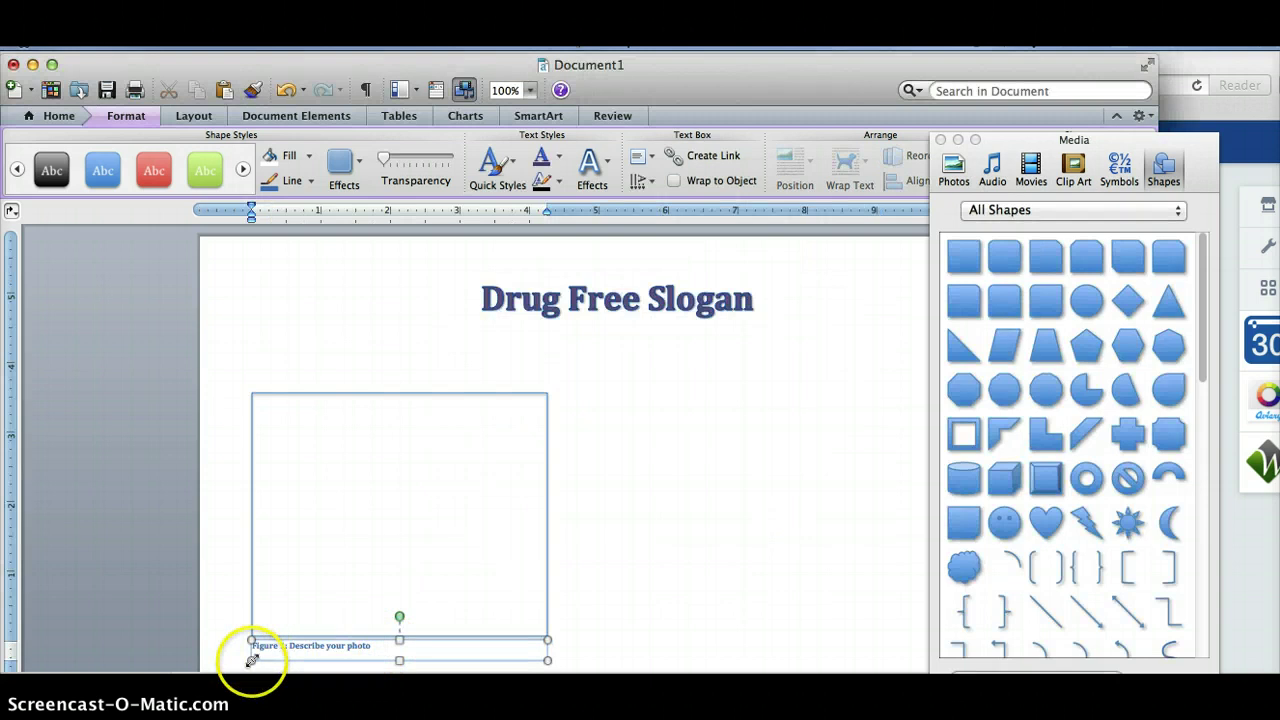
# - Move the caption box to just above the rectangle's top edge and place the cursor at the end of its text
pyautogui.moveTo(277, 660); pyautogui.dragTo(313, 394)
pyautogui.click(300, 386)
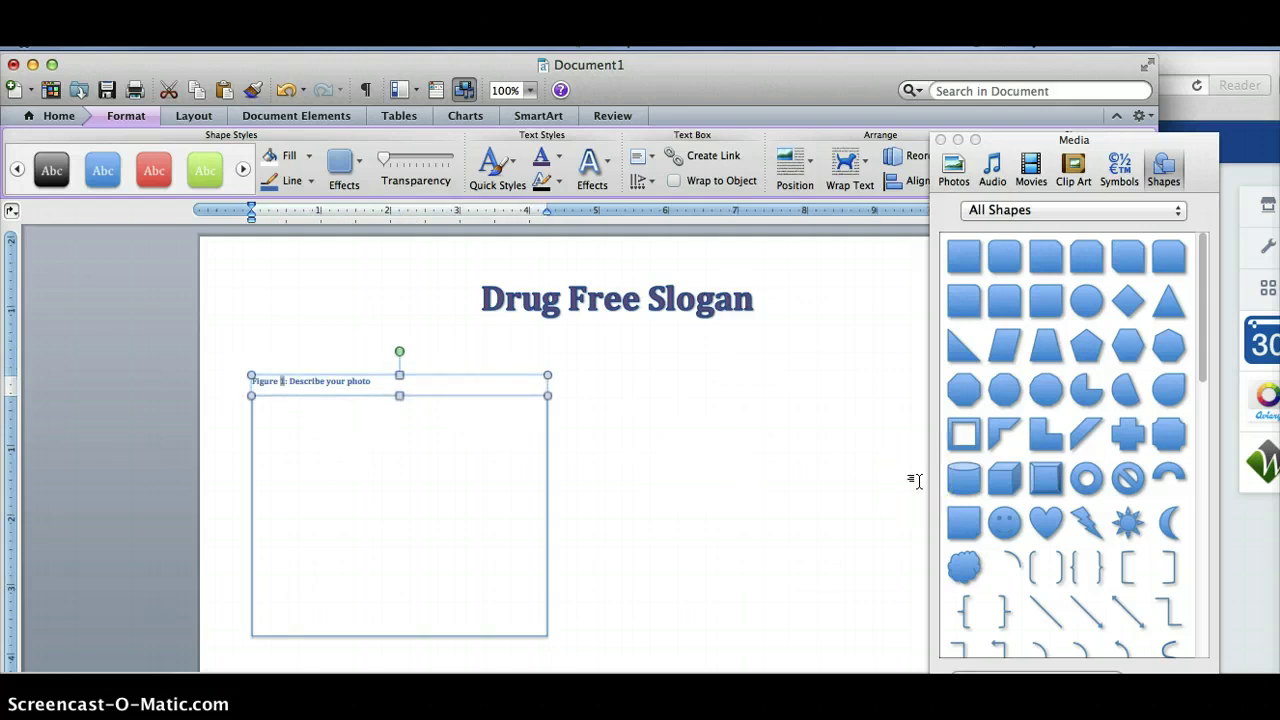
pyautogui.scroll(-3, 913, 481)
pyautogui.scroll(3, 913, 481)
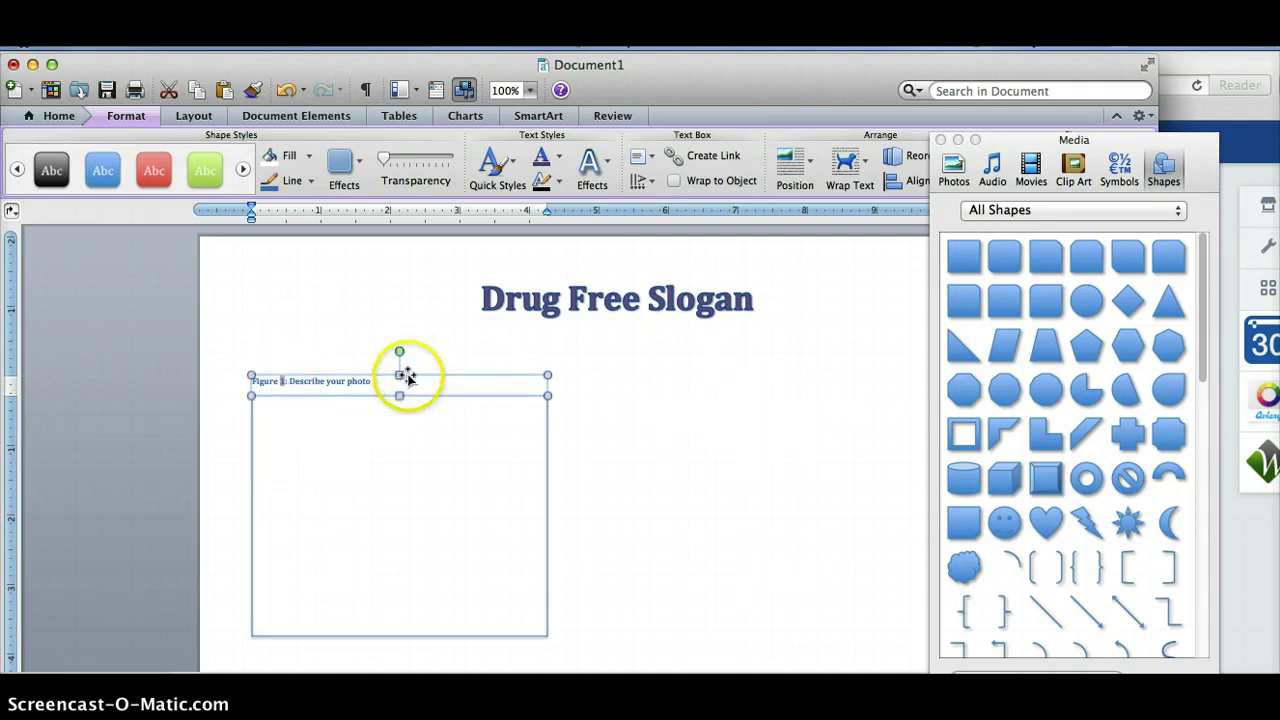
pyautogui.click(378, 387)
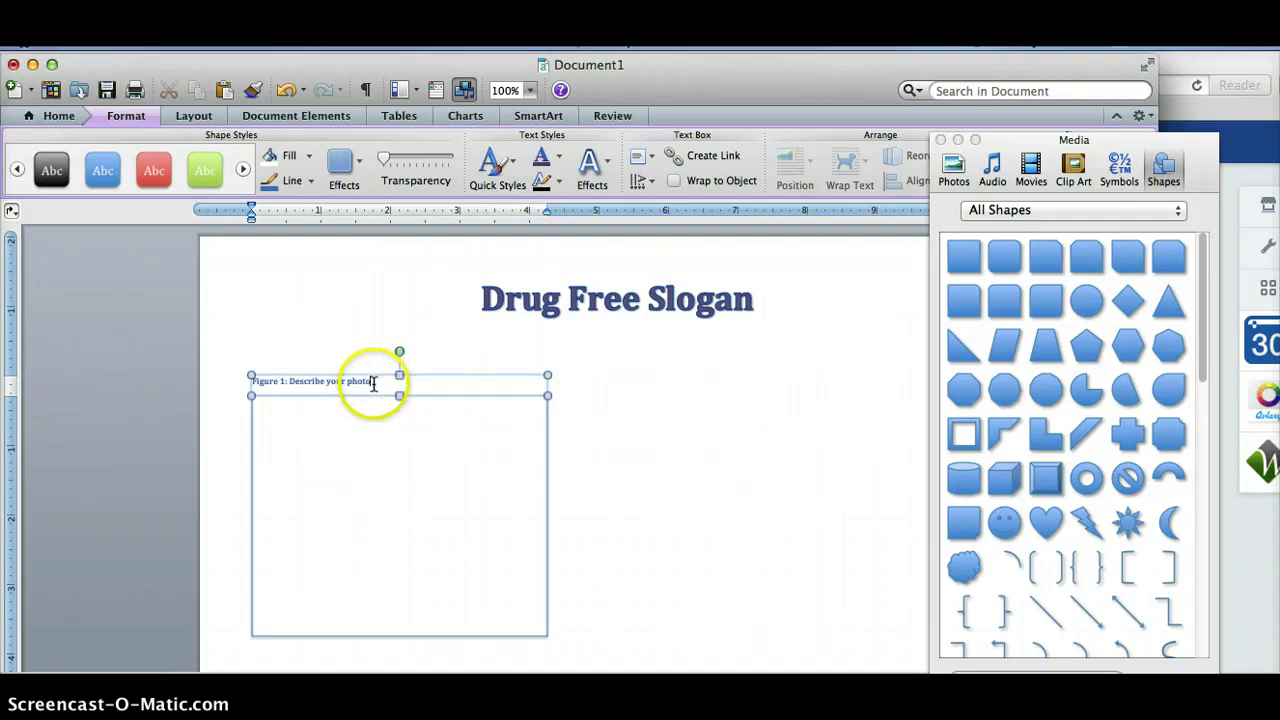
# - Change the text colour of the caption "Figure 1: Describe your photo" above the rectangle to purple
pyautogui.moveTo(373, 383); pyautogui.dragTo(254, 381)
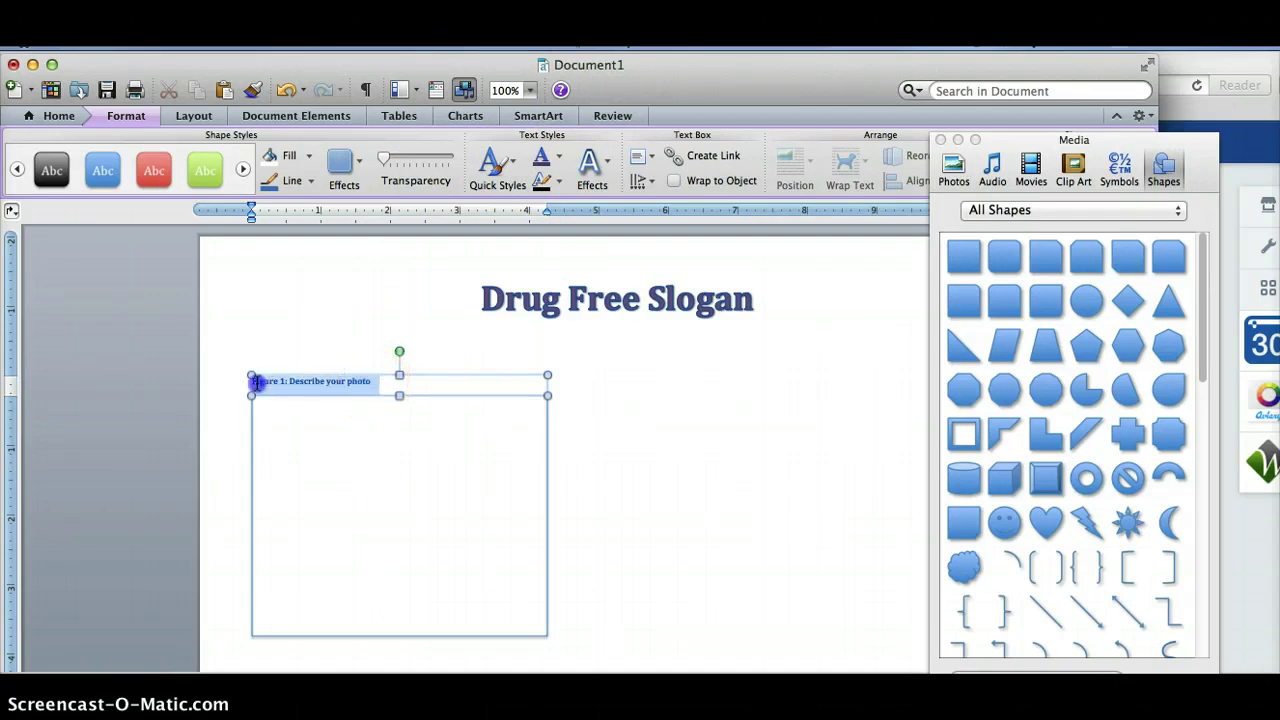
pyautogui.click(558, 160)
pyautogui.click(632, 228)
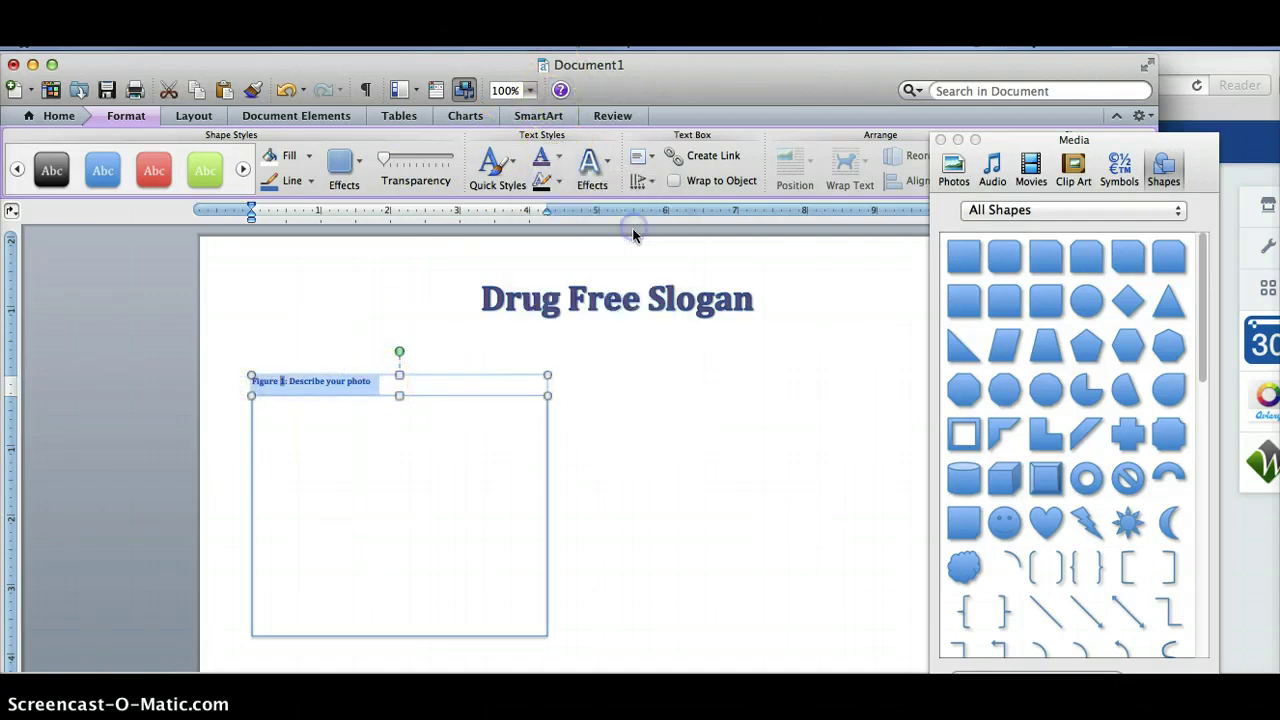
pyautogui.click(461, 456)
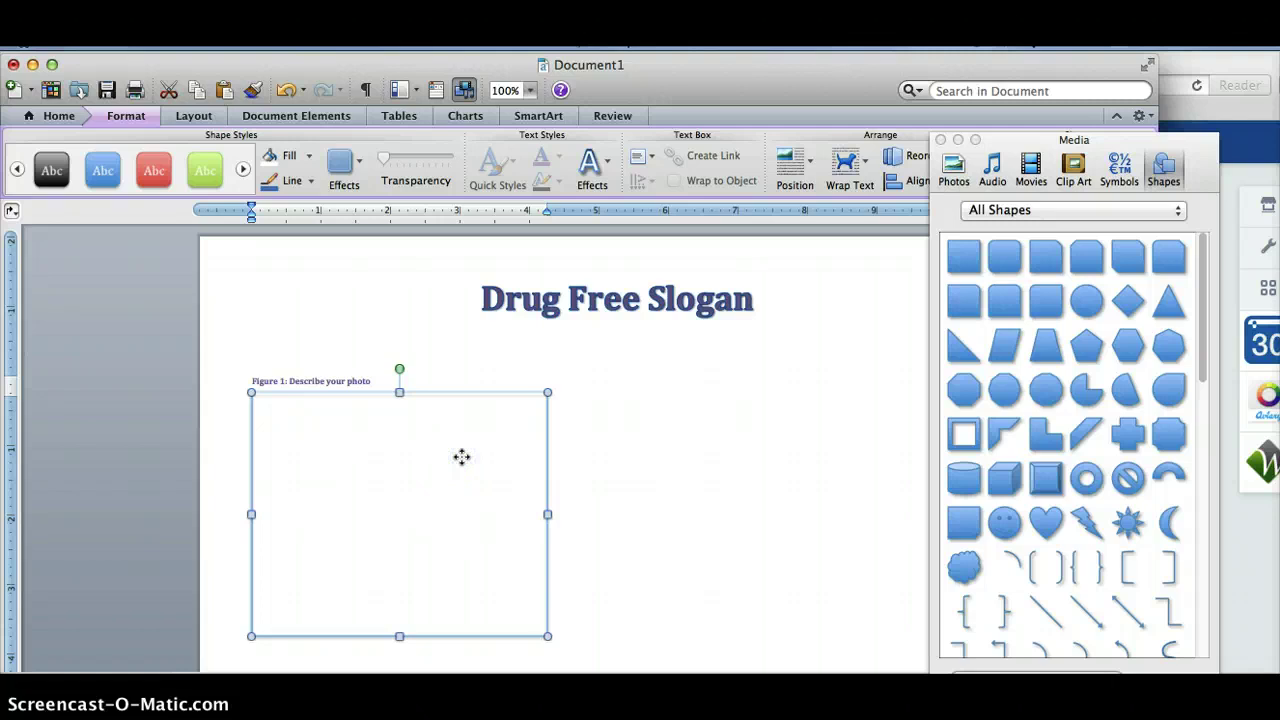
# - Deselect the rectangle and place the cursor in the page's body text
pyautogui.click(714, 397)
pyautogui.scroll(-3, 715, 399)
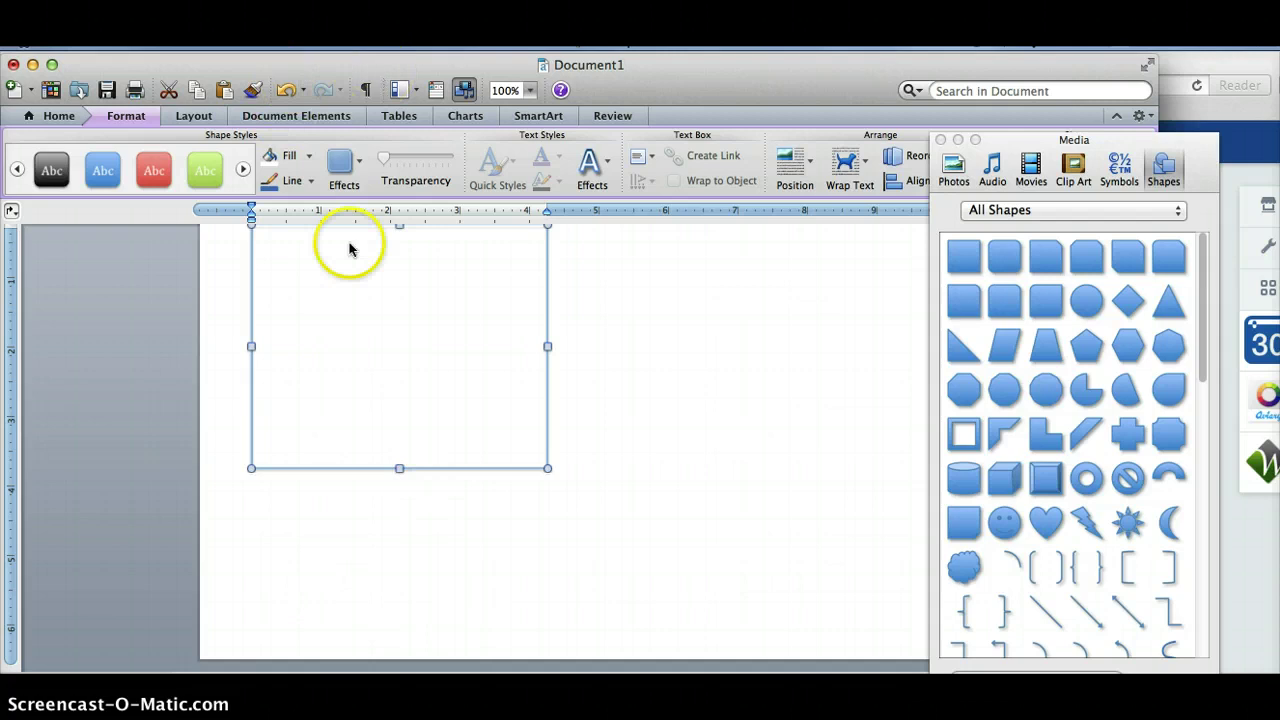
pyautogui.click(320, 509)
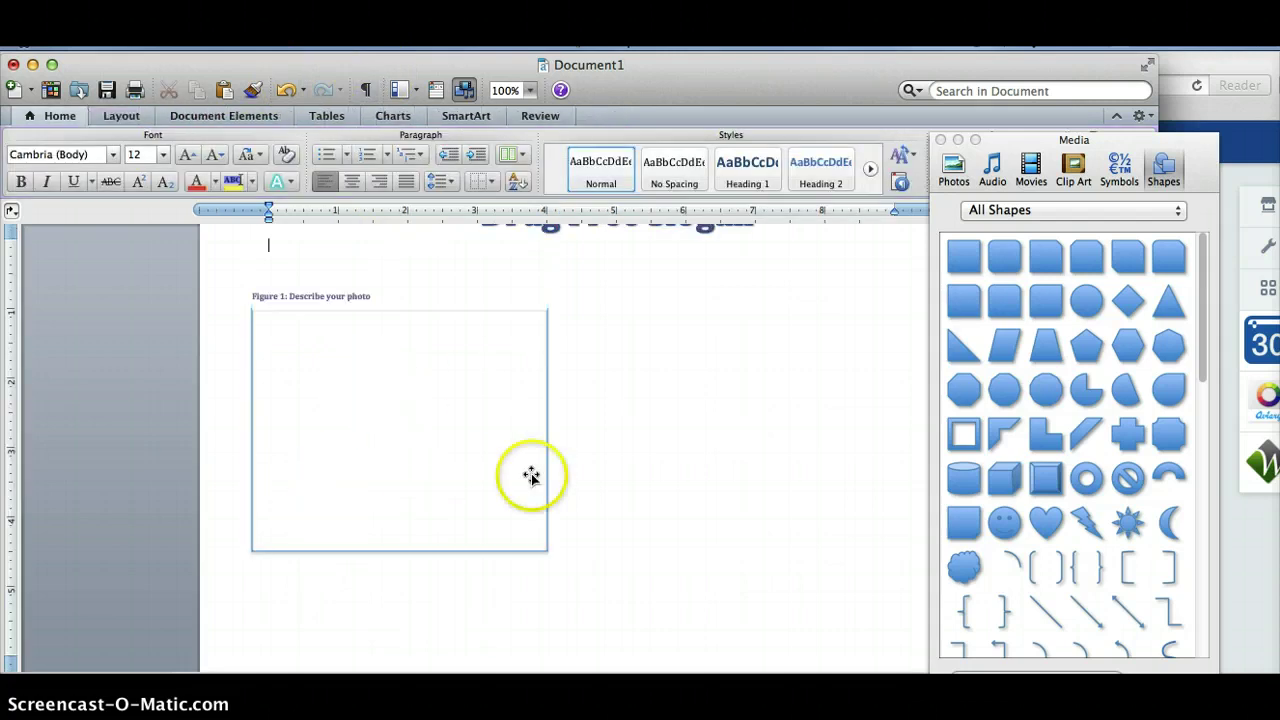
pyautogui.scroll(-2, 623, 417)
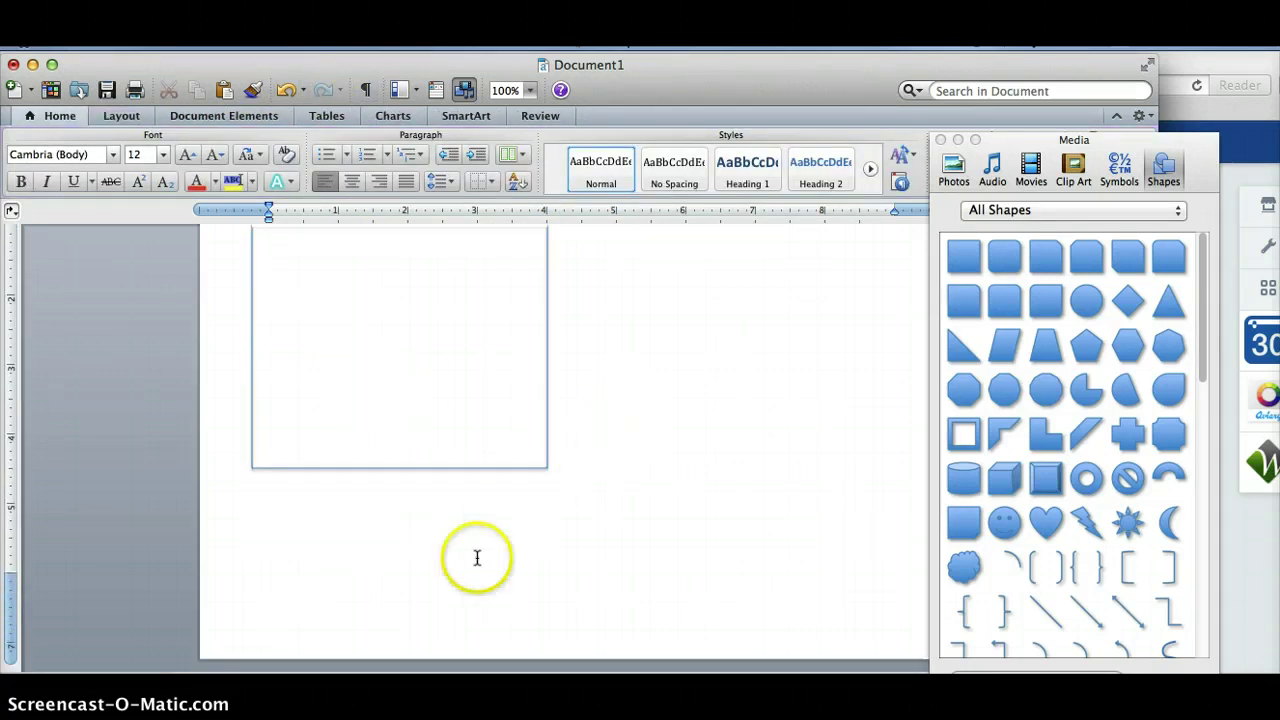
pyautogui.scroll(4, 478, 440)
pyautogui.scroll(-3, 577, 461)
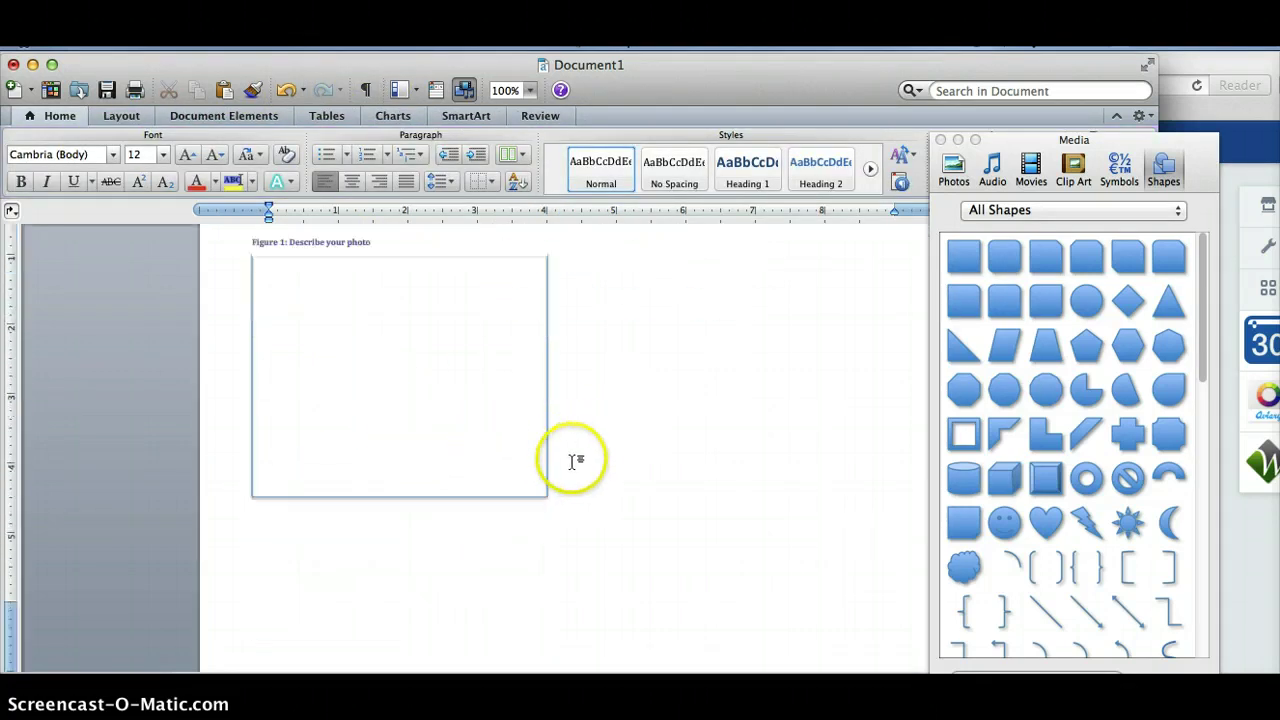
# - Open the options for inserting a table into the page
pyautogui.click(426, 568)
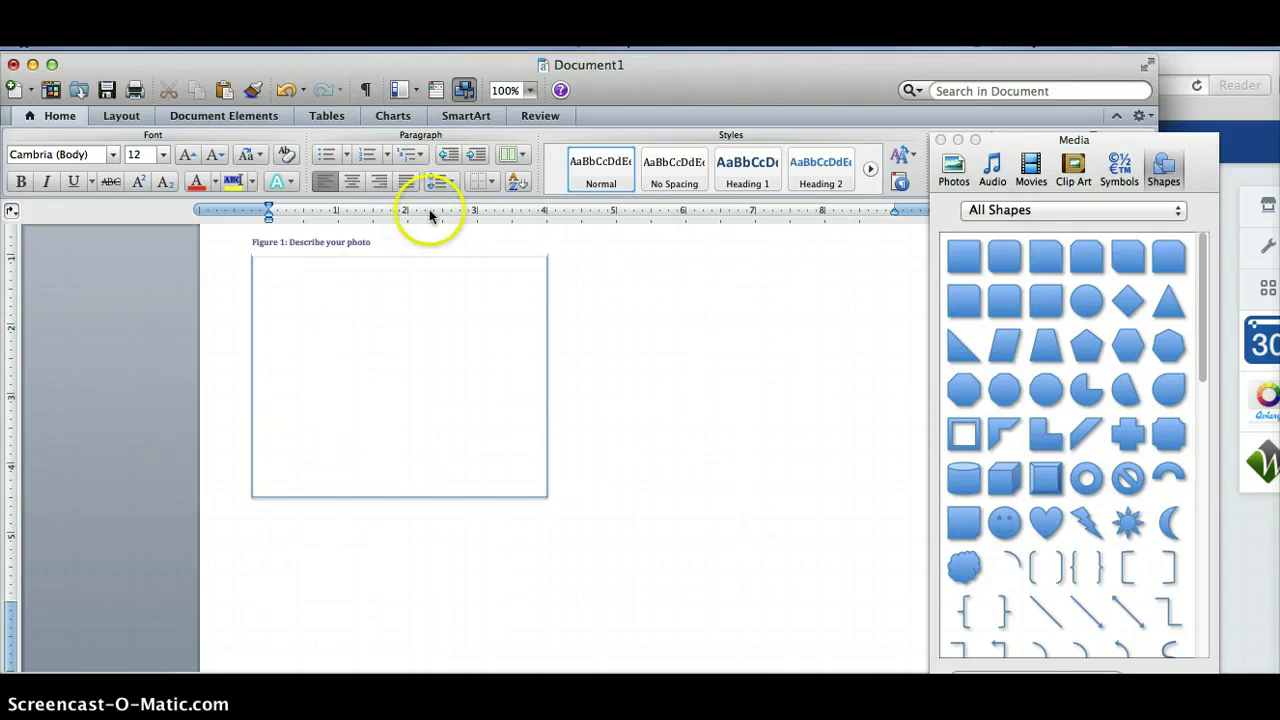
pyautogui.click(467, 44)
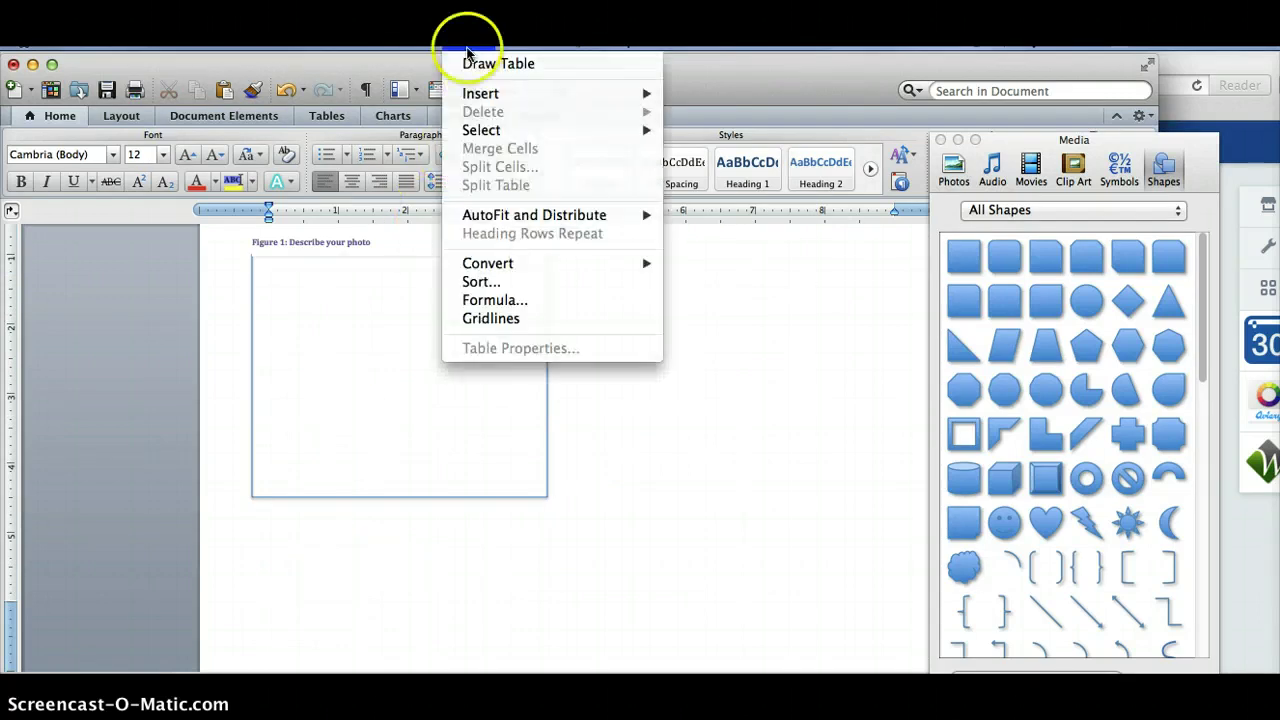
pyautogui.moveTo(530, 93)
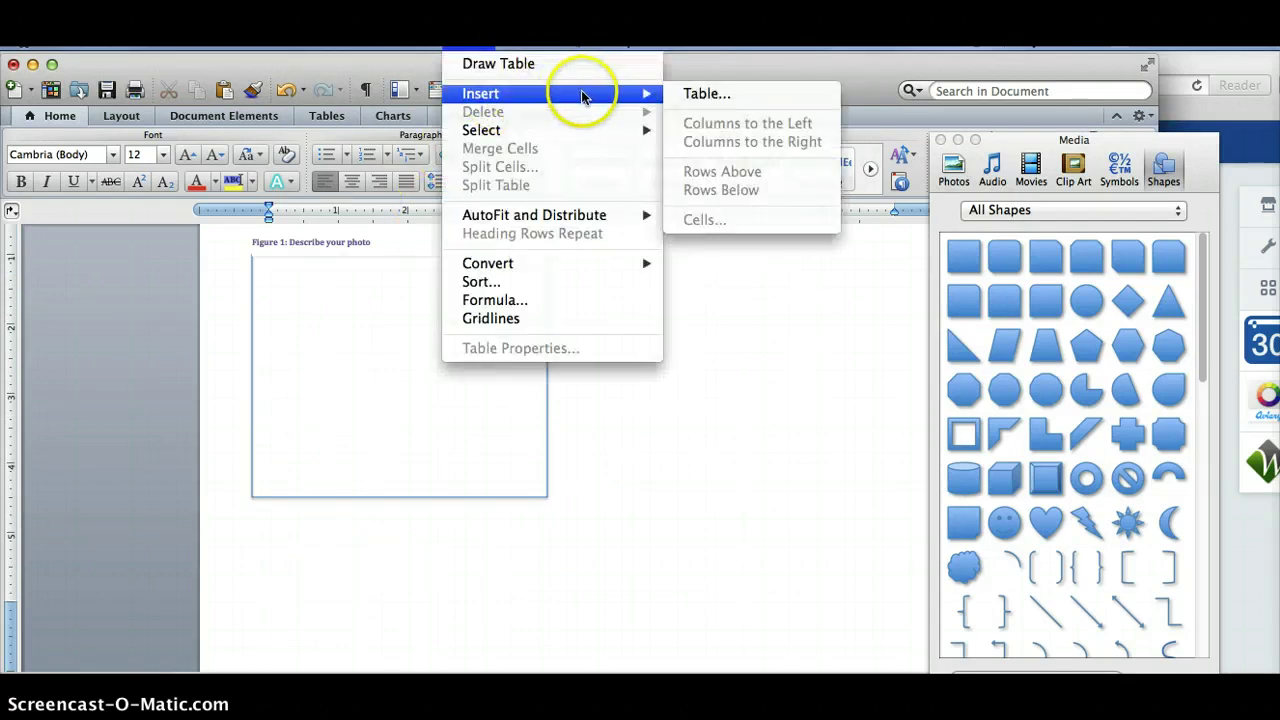